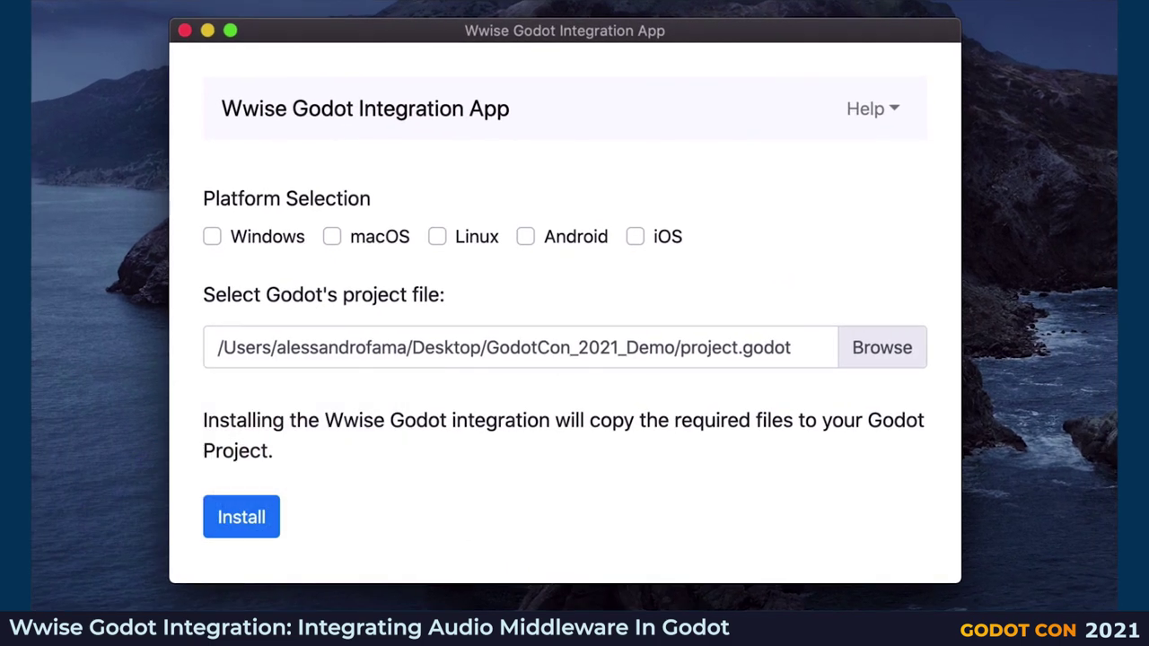
- Select macOS as the target platform and install the Wwise integration into the project
{"action": "left_click", "coordinate": [333, 236]}
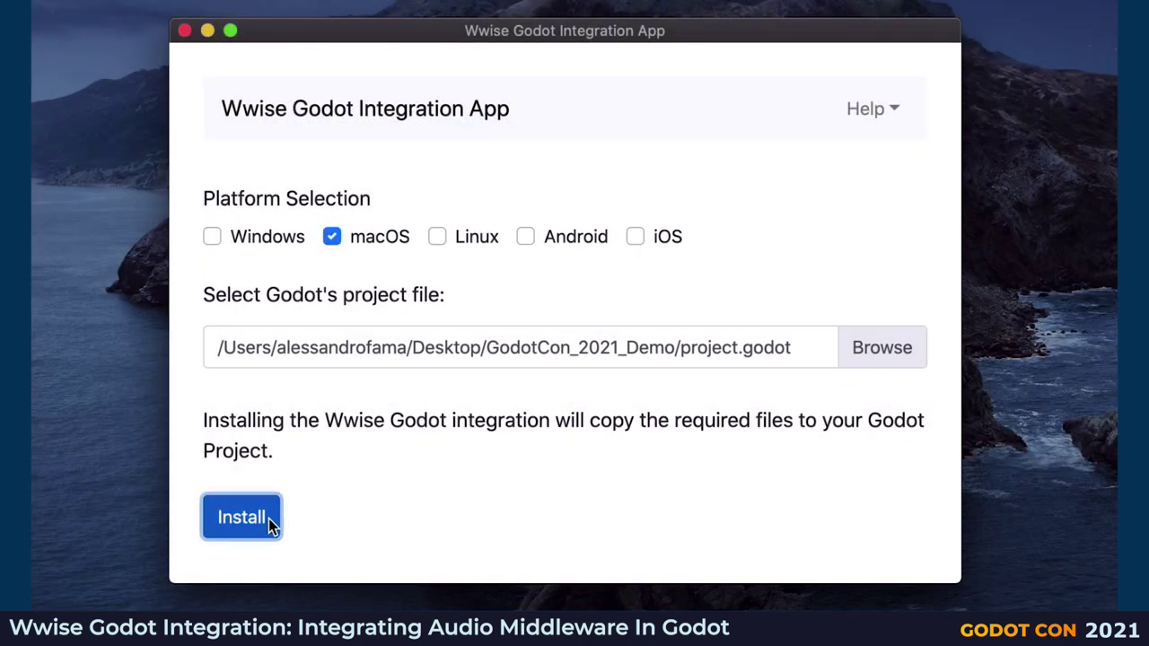
{"action": "left_click", "coordinate": [268, 519]}
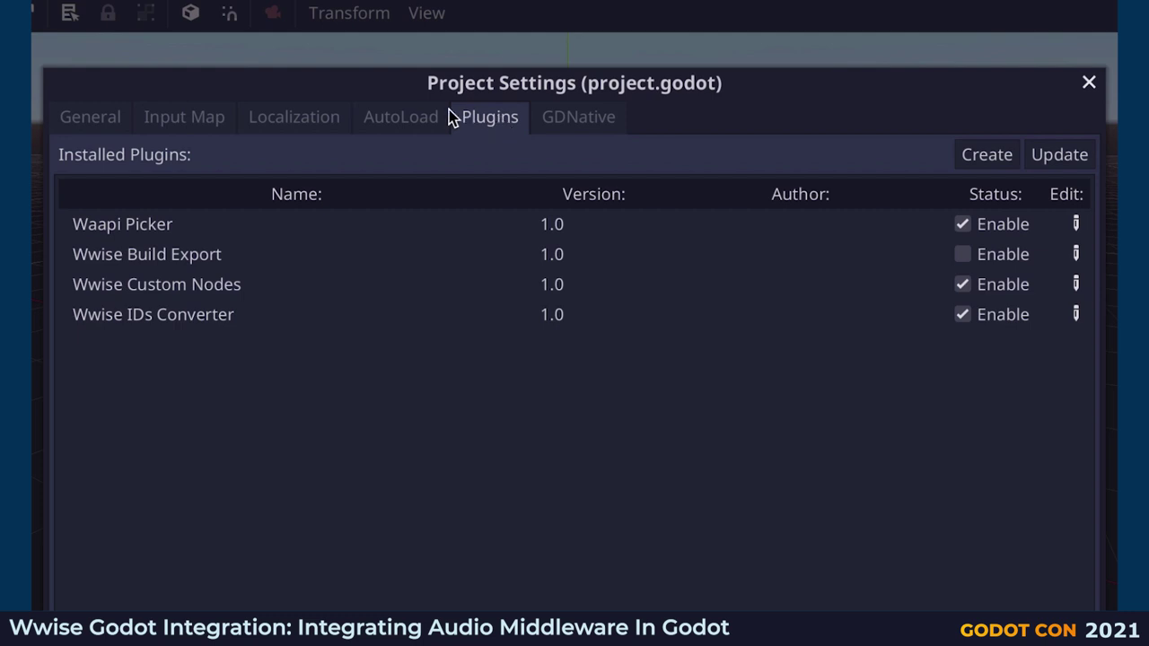
- Switch Project Settings to the AutoLoad tab to review the autoload entries
{"action": "left_click", "coordinate": [424, 122]}
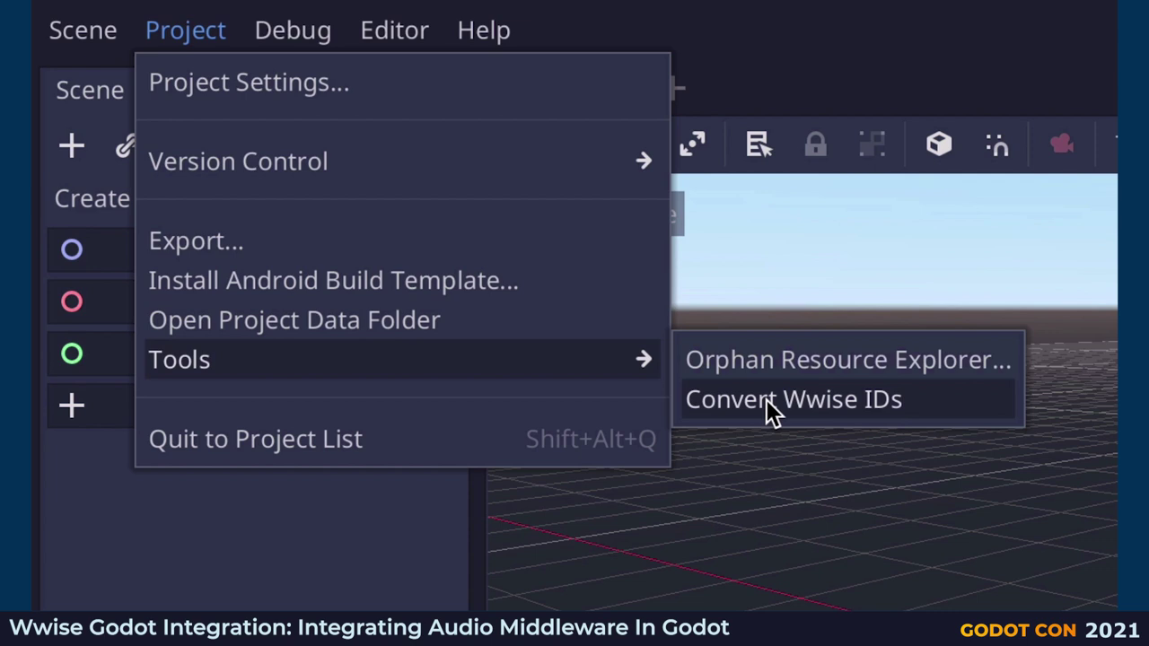
- Convert wwise/GeneratedSoundBanks/Wwise_IDs.h into a GDScript IDs file with Convert Wwise IDs
{"action": "left_click", "coordinate": [766, 399]}
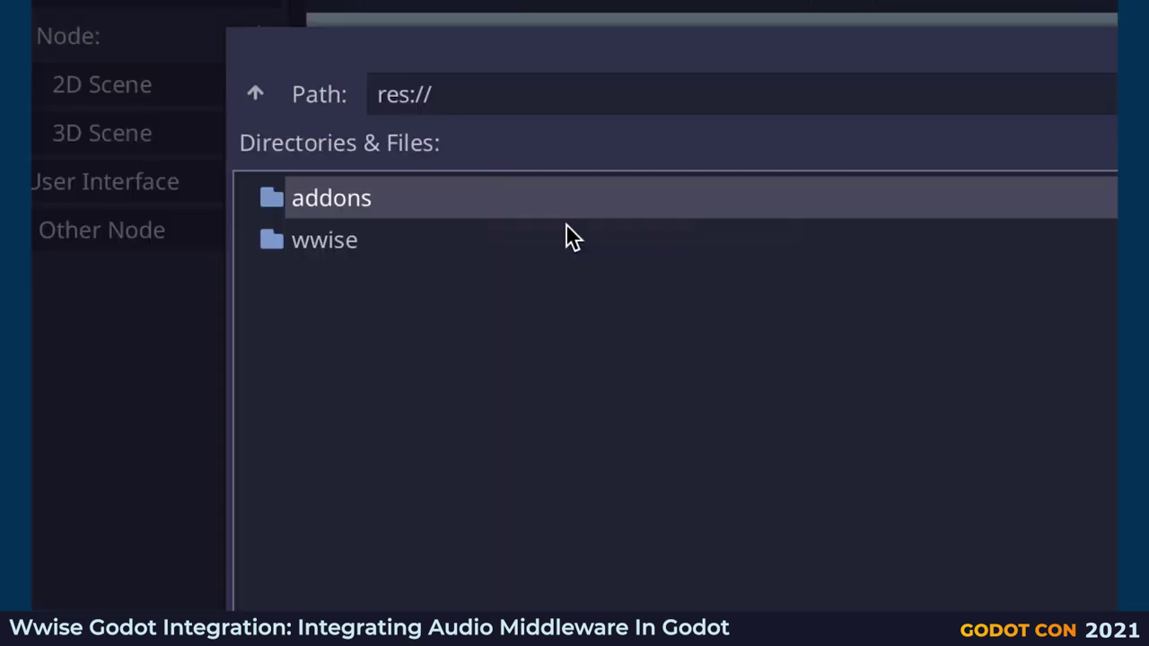
{"action": "double_click", "coordinate": [349, 242]}
{"action": "double_click", "coordinate": [359, 282]}
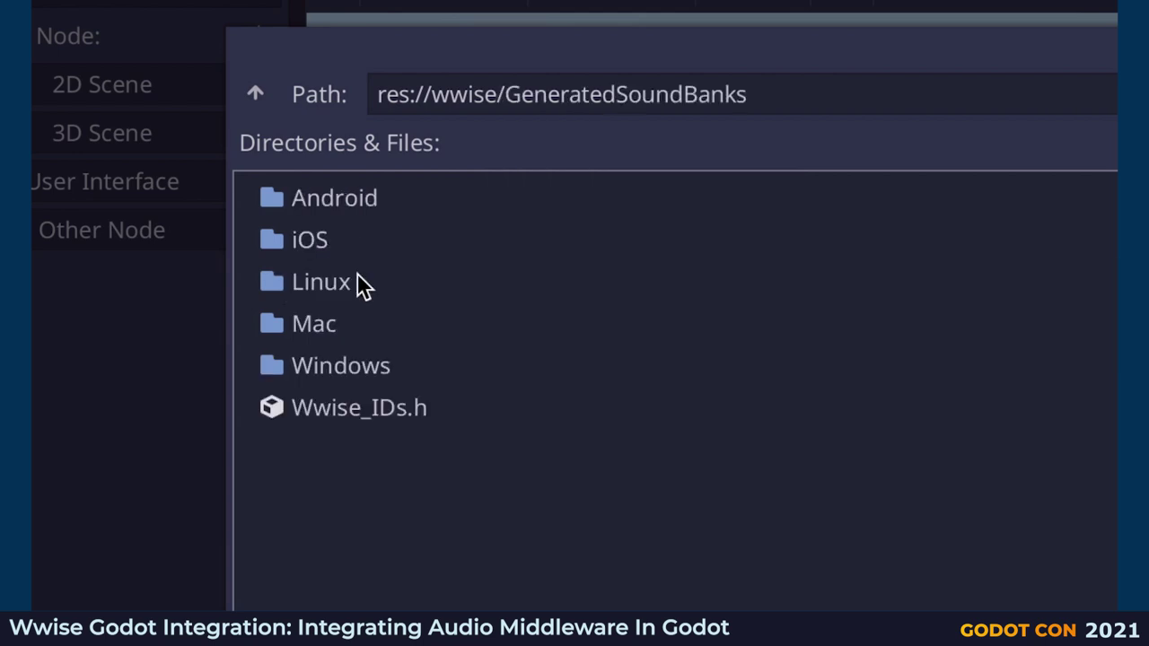
{"action": "double_click", "coordinate": [361, 412]}
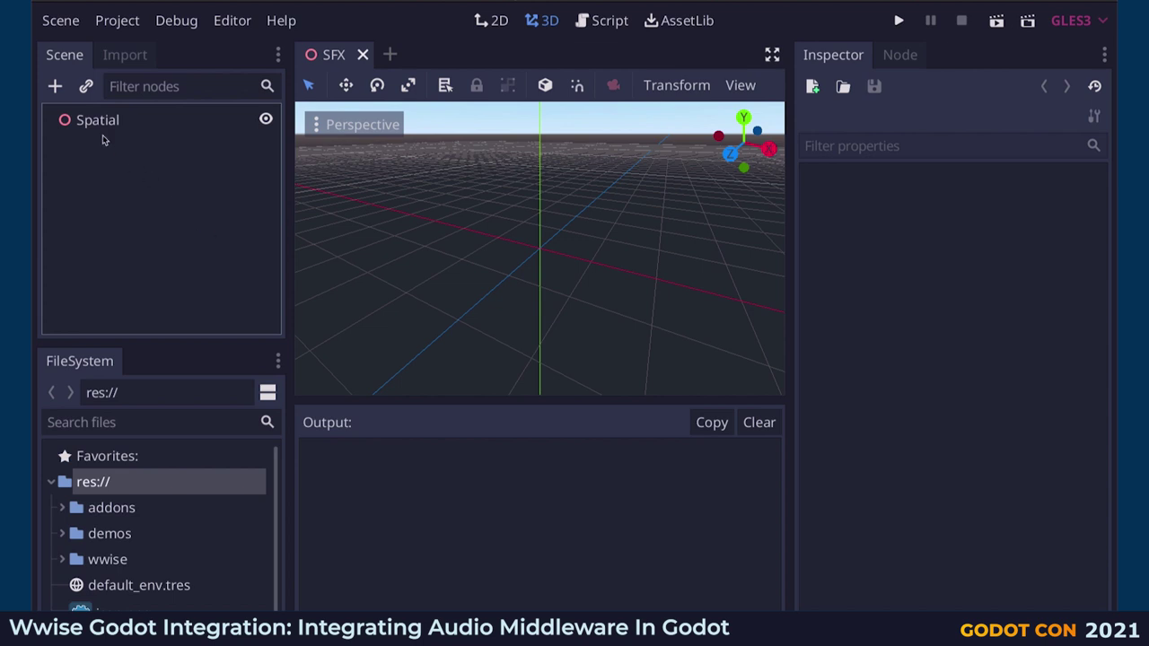
- Add an AkBank node under the Spatial root by searching 'Bank'
{"action": "left_click", "coordinate": [55, 86]}
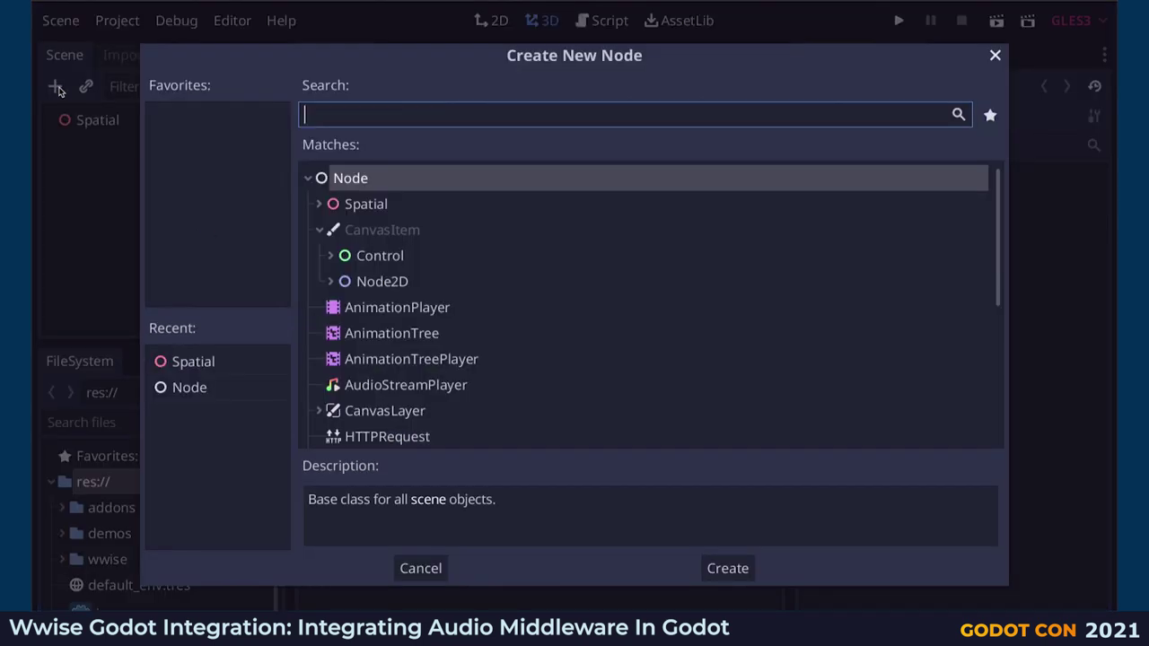
{"action": "type", "text": "Bank"}
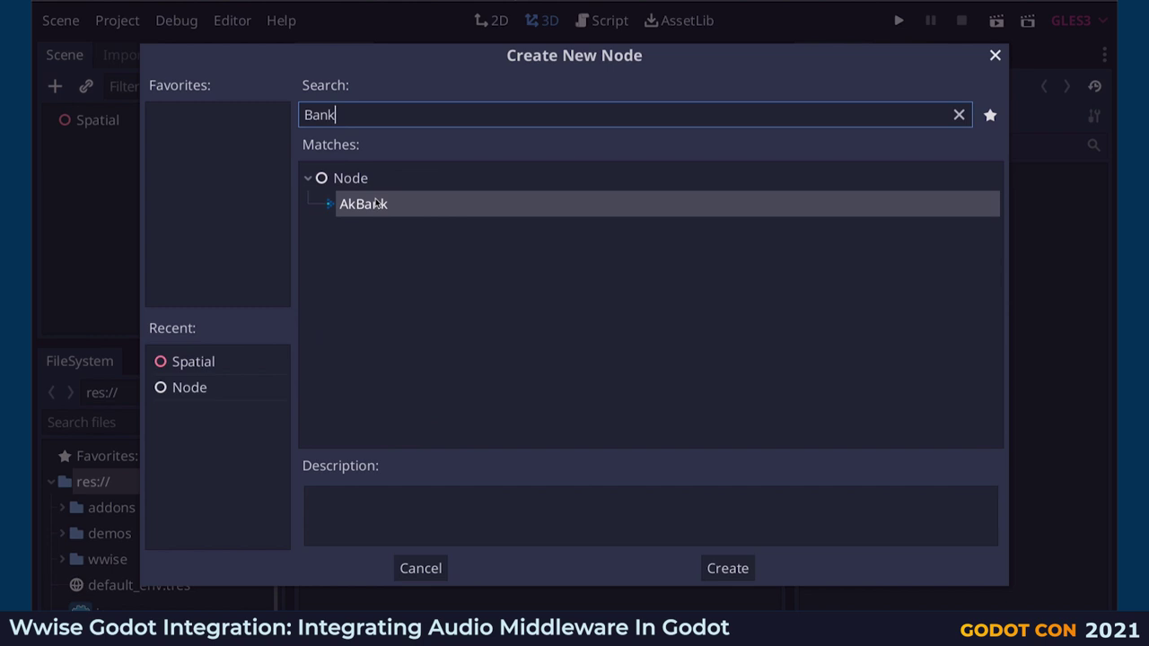
{"action": "double_click", "coordinate": [375, 205]}
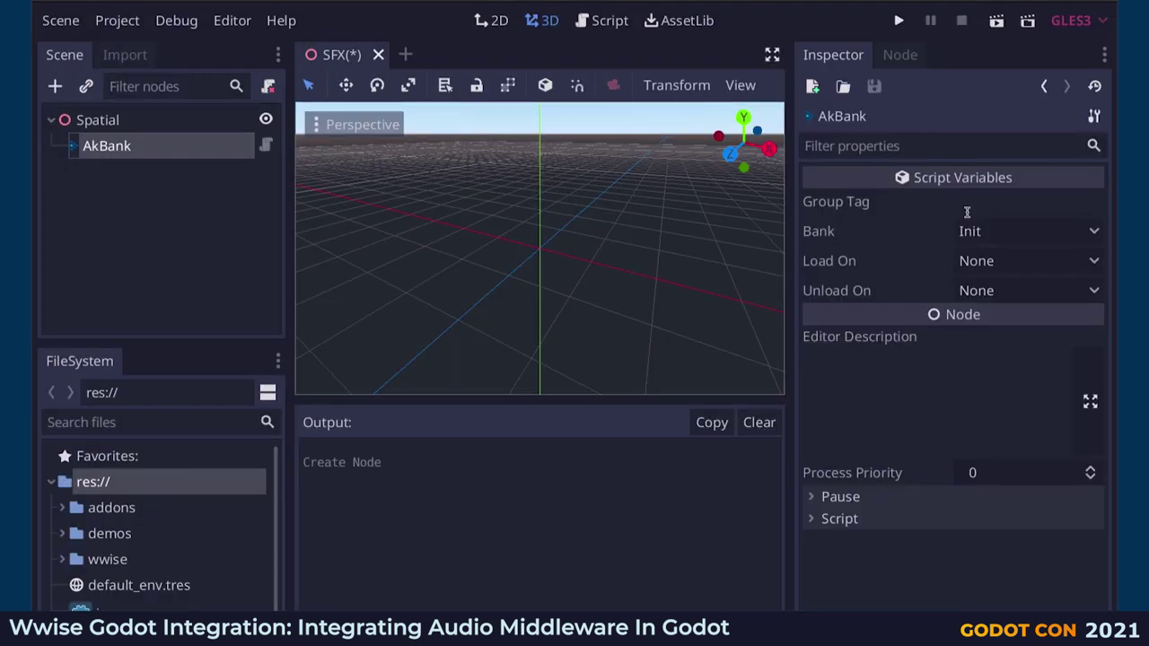
- Set the AkBank's Bank to Demobank and Load On to Tree Enter
{"action": "left_click", "coordinate": [990, 232]}
{"action": "left_click", "coordinate": [1003, 282]}
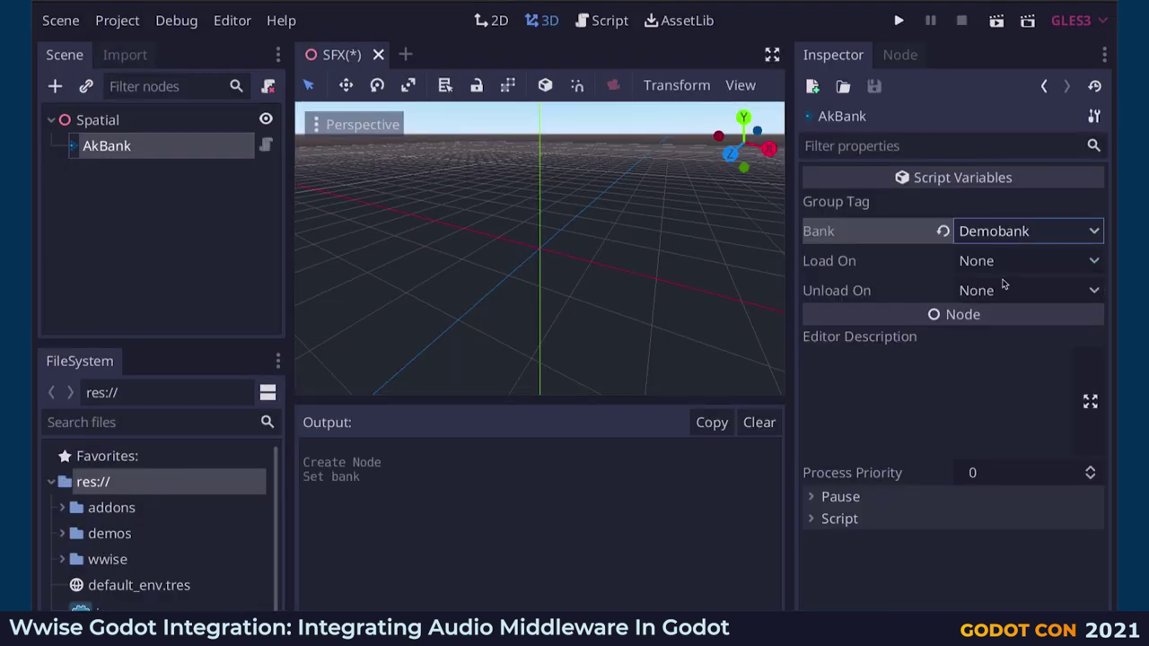
{"action": "left_click", "coordinate": [1021, 270]}
{"action": "left_click", "coordinate": [1016, 313]}
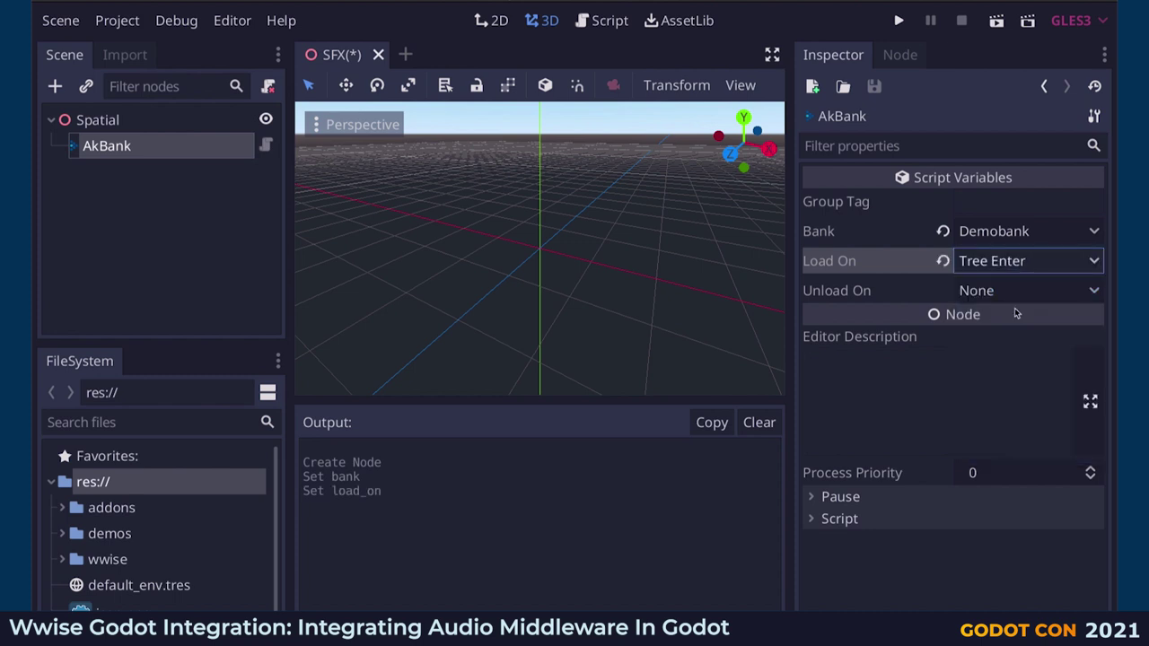
{"action": "left_click", "coordinate": [109, 118]}
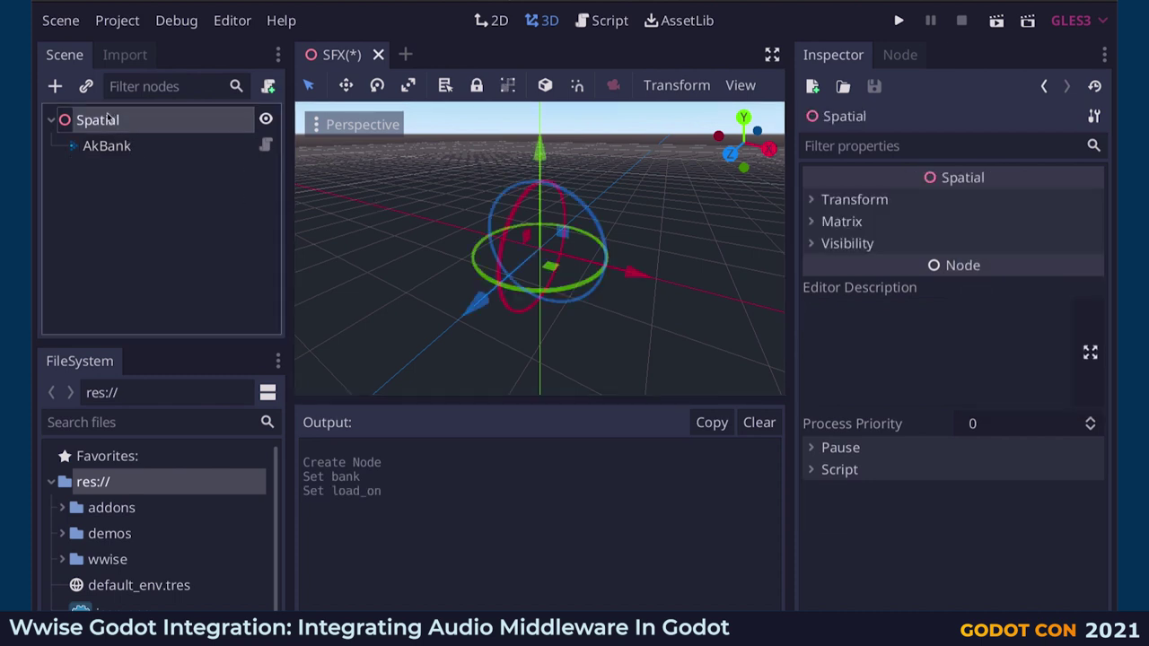
{"action": "left_click", "coordinate": [58, 88]}
- Add an AkListener node under Spatial
{"action": "type", "text": "Listener"}
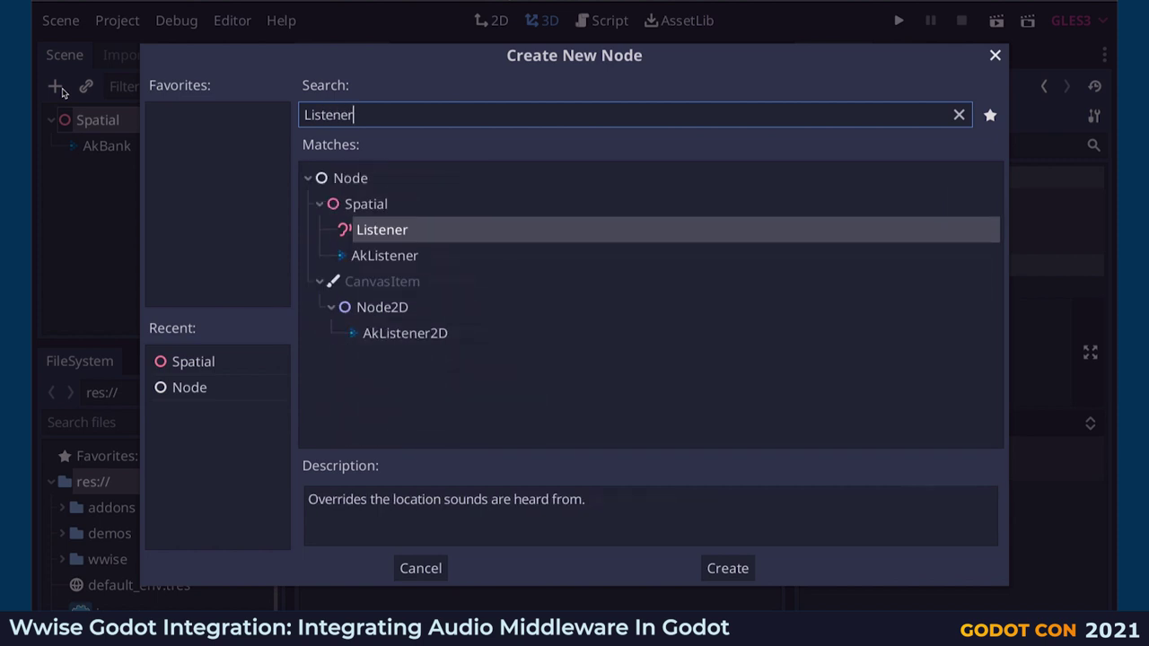
{"action": "key", "text": "Down"}
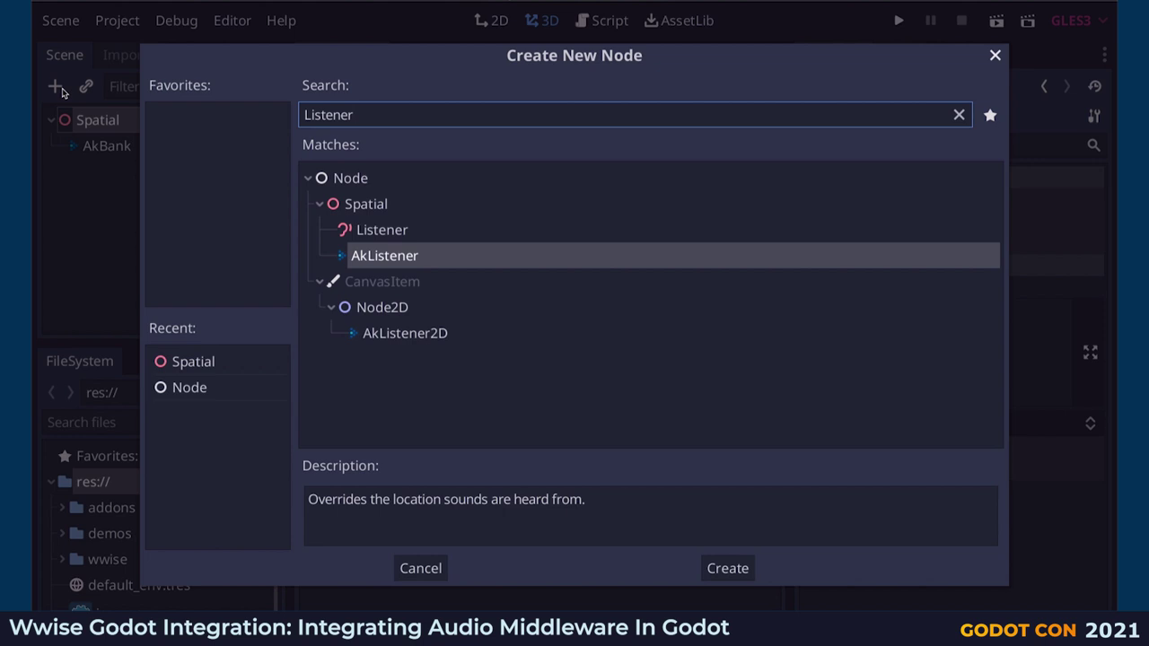
{"action": "key", "text": "Return"}
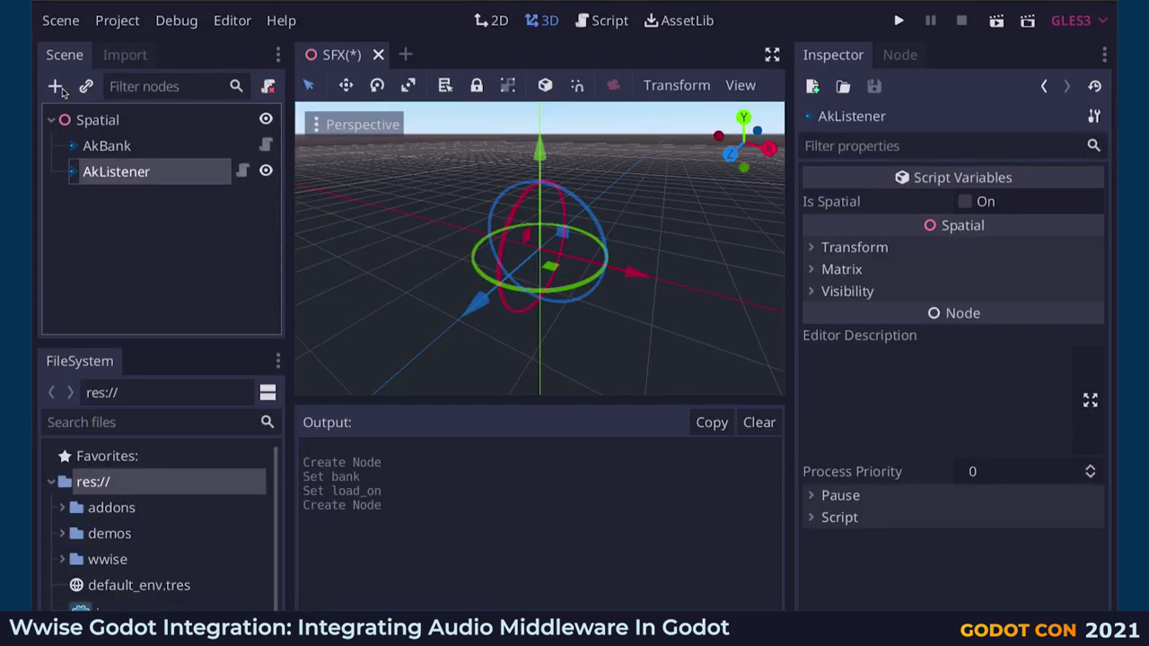
{"action": "left_click", "coordinate": [130, 121]}
- Add an AkEvent under Spatial playing Simple Sfx on Ready, then run the scene
{"action": "left_click", "coordinate": [54, 86]}
{"action": "type", "text": "Event"}
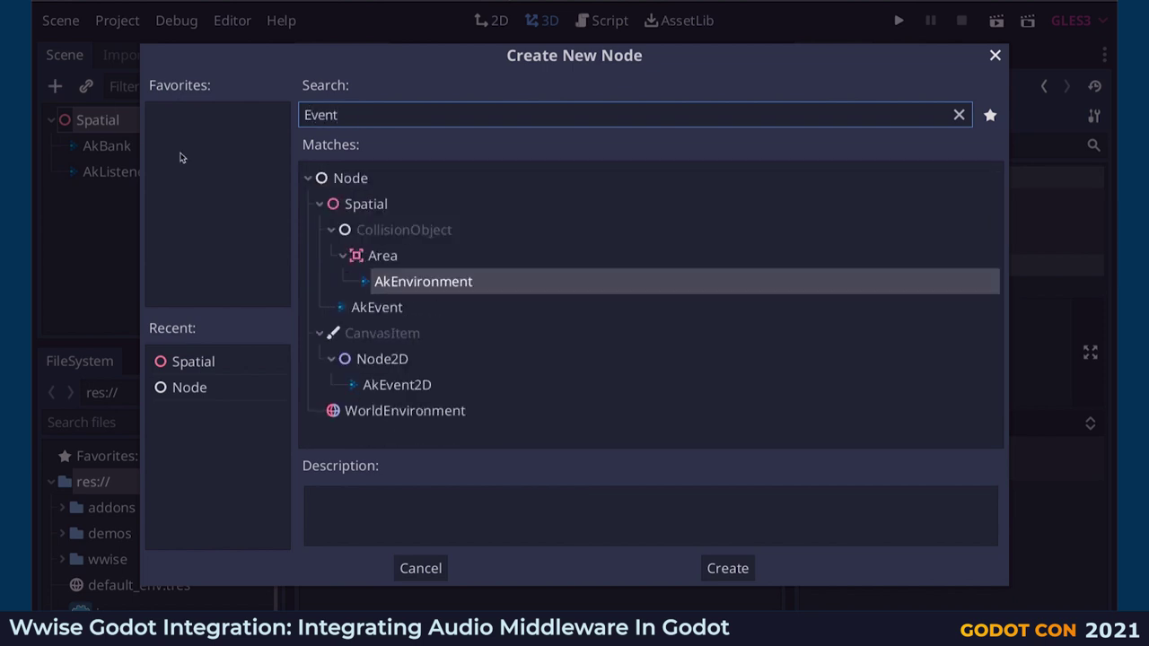
{"action": "double_click", "coordinate": [377, 307]}
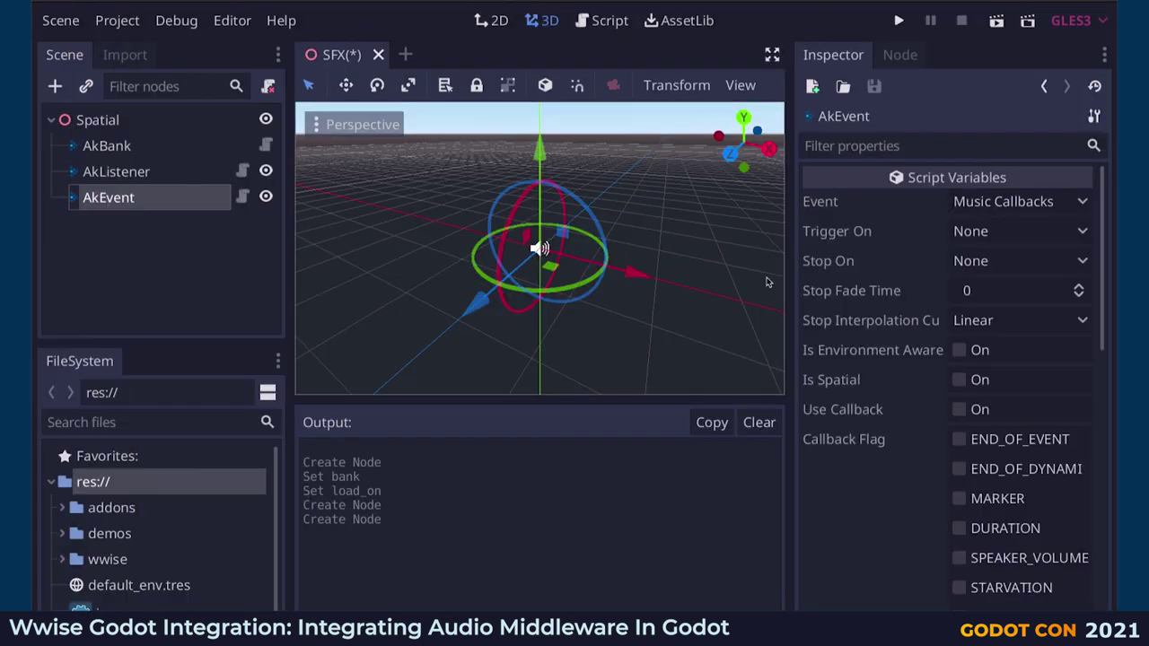
{"action": "left_click", "coordinate": [997, 206]}
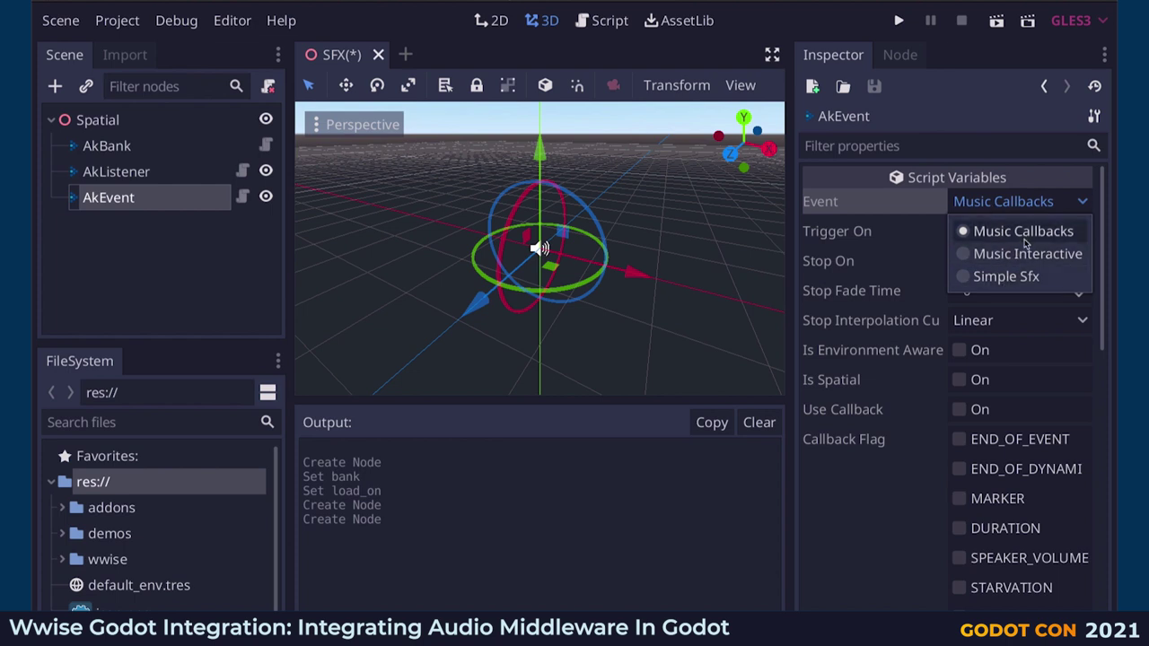
{"action": "left_click", "coordinate": [1023, 276]}
{"action": "left_click", "coordinate": [1033, 232]}
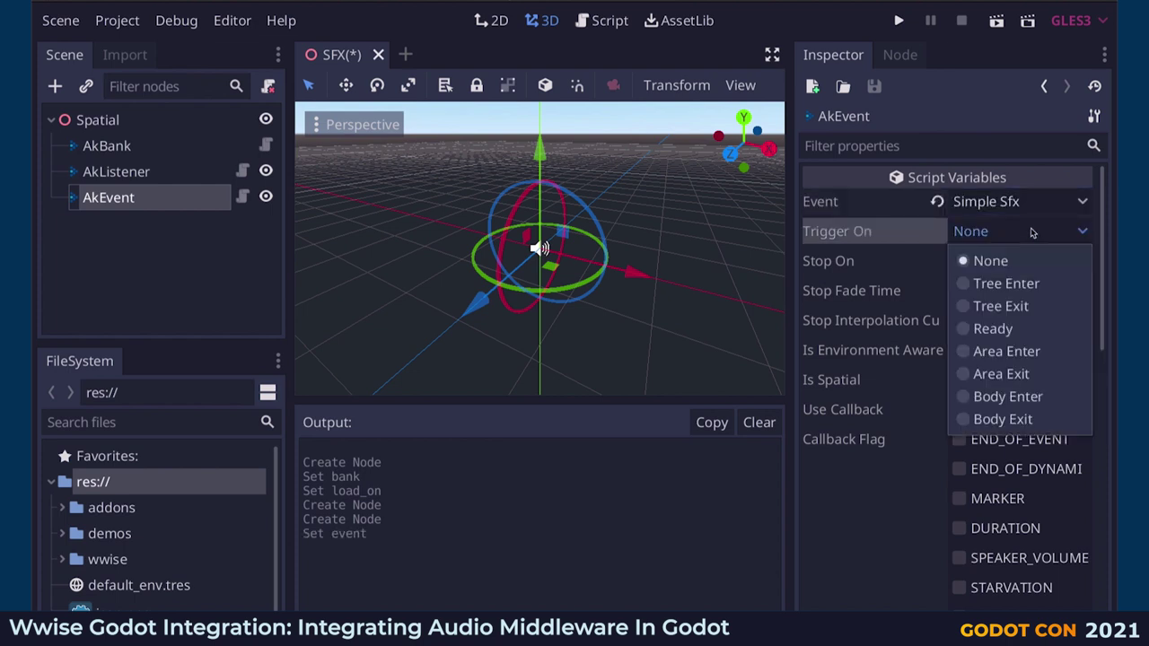
{"action": "left_click", "coordinate": [1023, 332]}
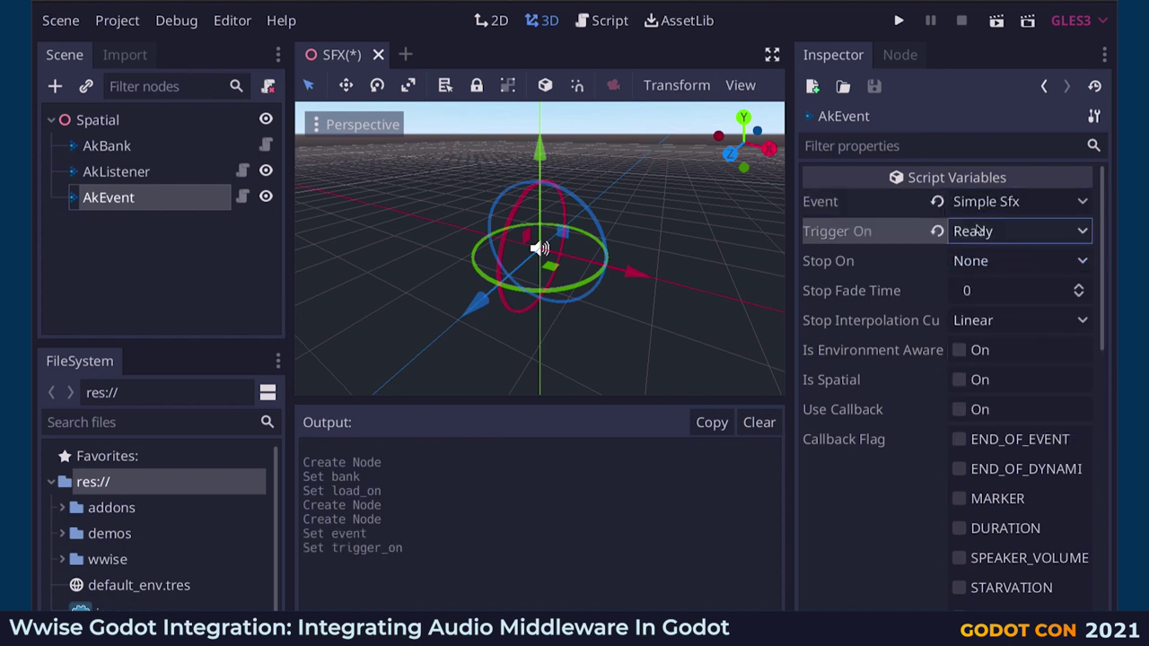
{"action": "left_click", "coordinate": [996, 22]}
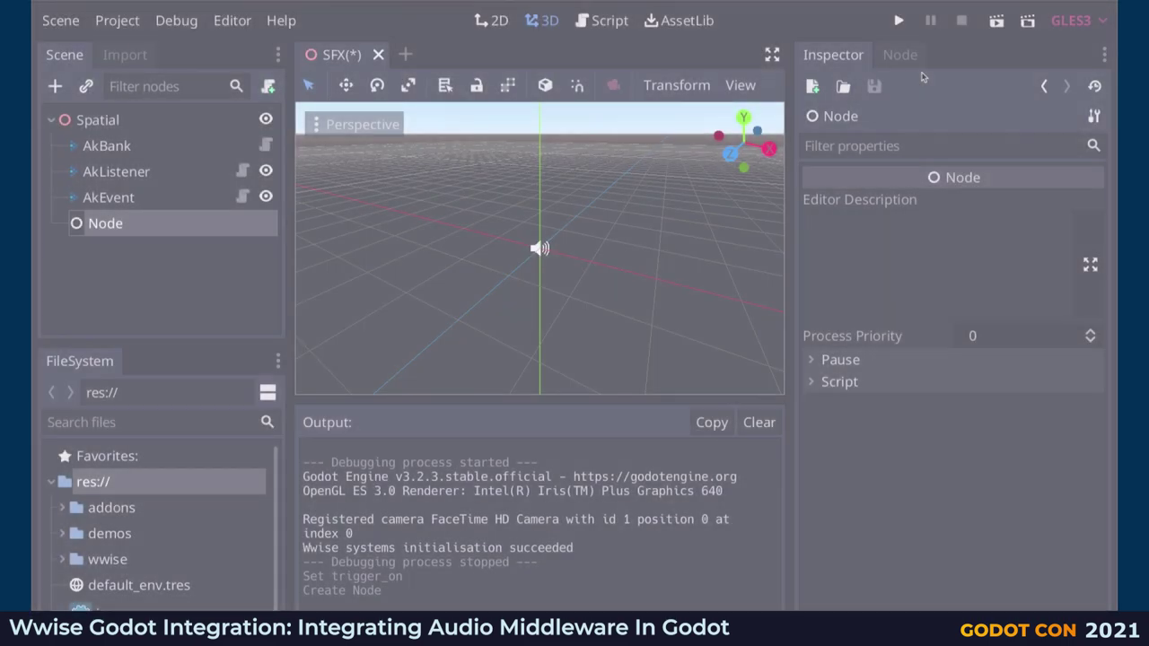
- Connect the AkEvent's ready() signal to its post_event method and run the scene
{"action": "left_click", "coordinate": [902, 56]}
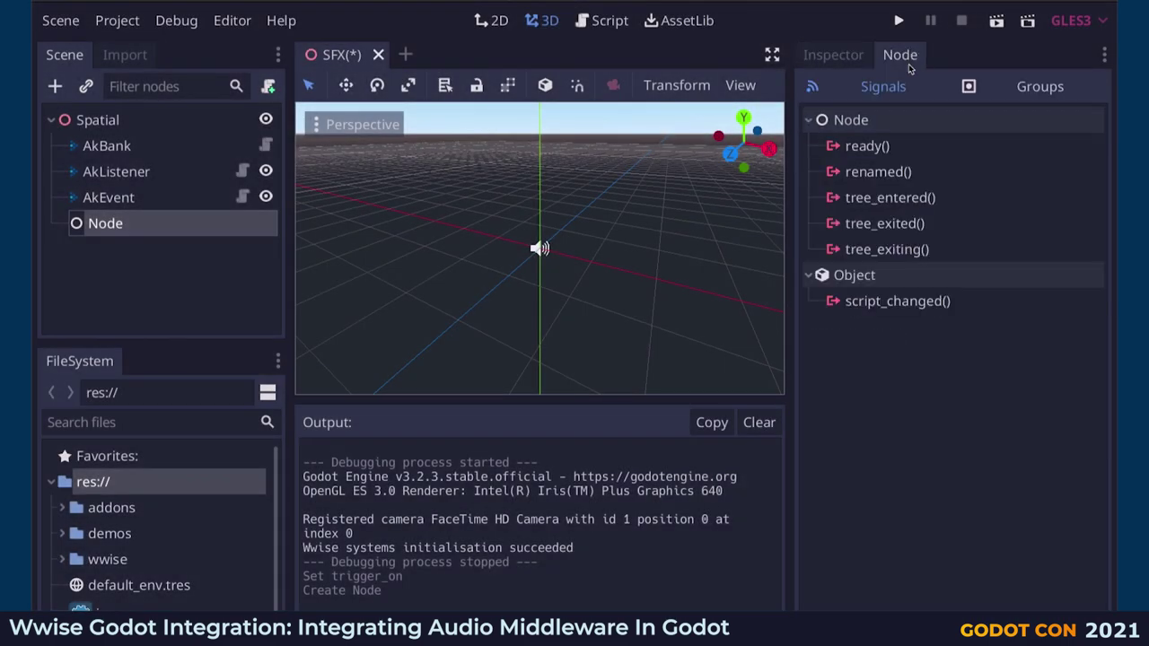
{"action": "left_click", "coordinate": [966, 148]}
{"action": "double_click", "coordinate": [966, 148]}
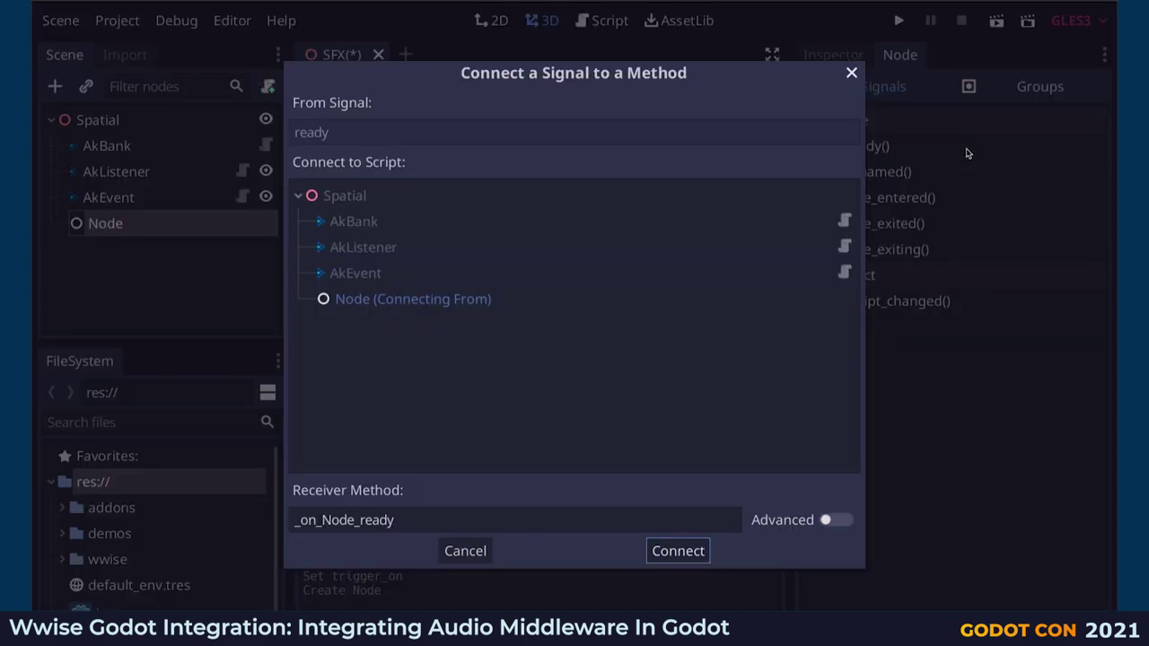
{"action": "left_click", "coordinate": [828, 521]}
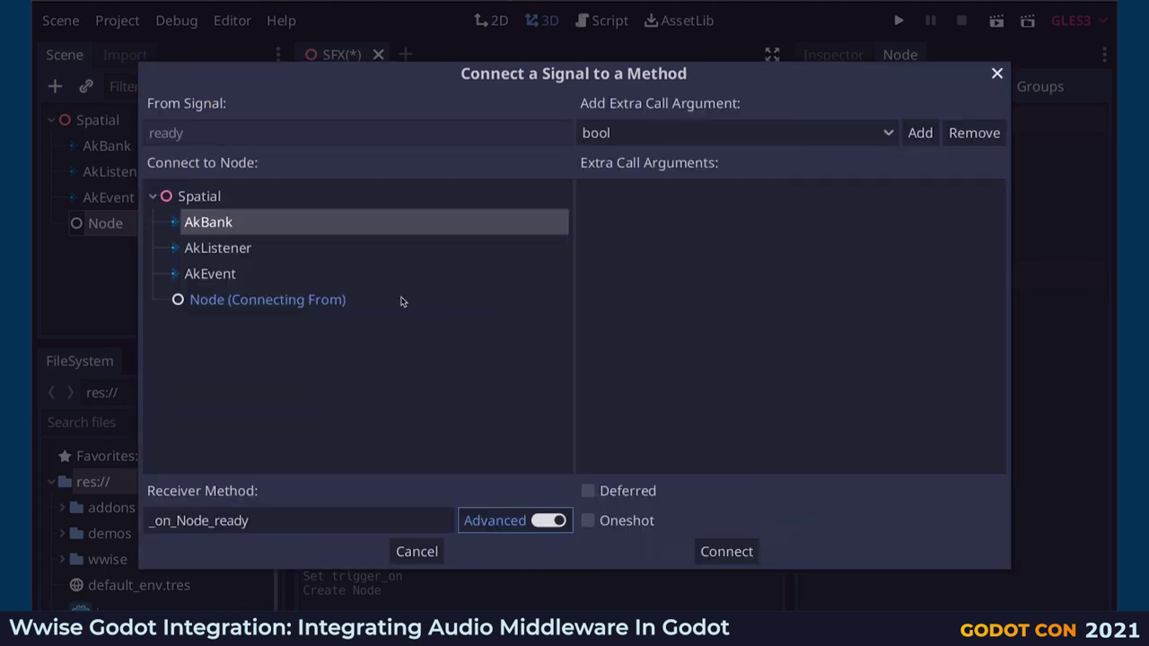
{"action": "left_click", "coordinate": [350, 280]}
{"action": "left_click_drag", "start_coordinate": [344, 518], "coordinate": [74, 508]}
{"action": "type", "text": "post_event"}
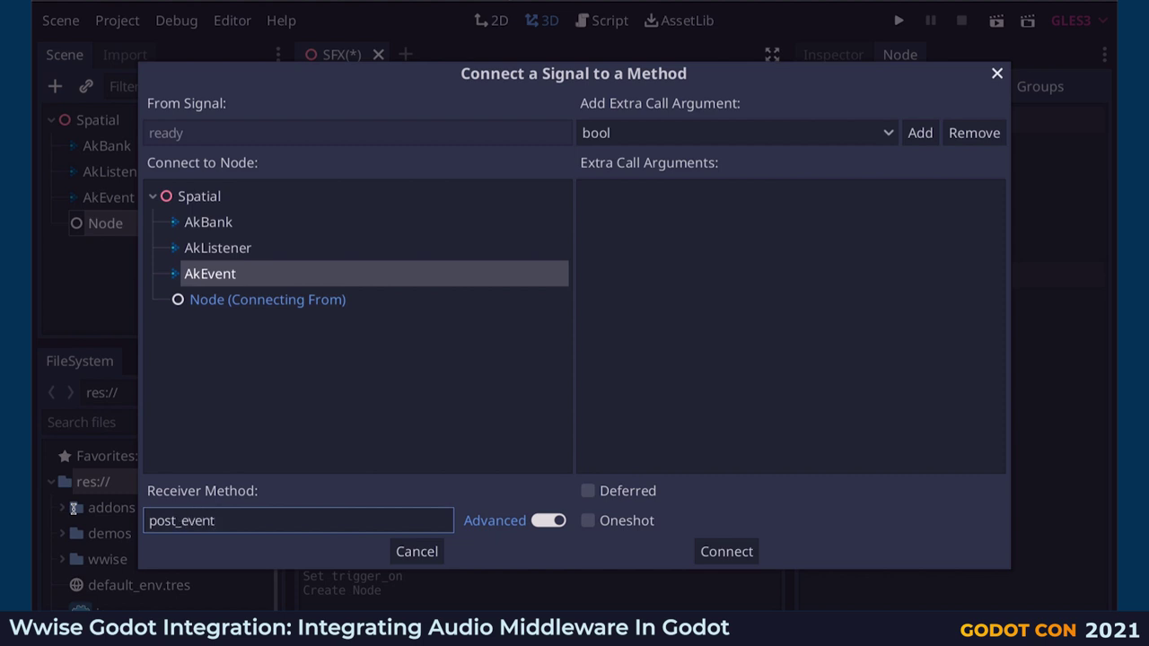
{"action": "key", "text": "Return"}
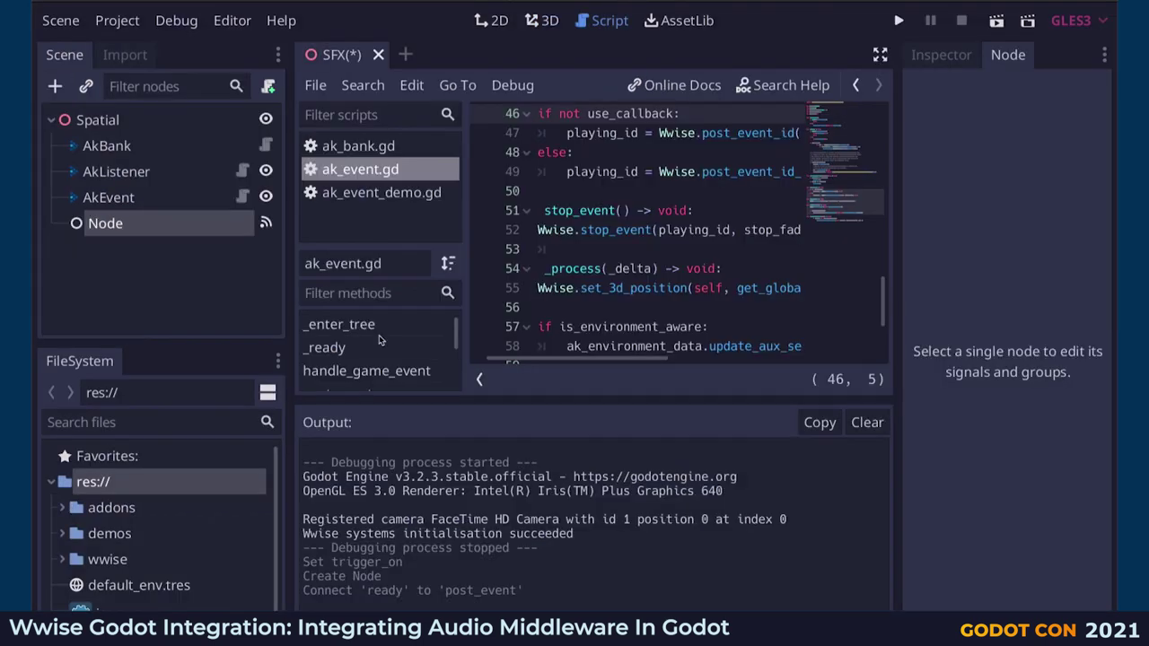
{"action": "left_click", "coordinate": [996, 22]}
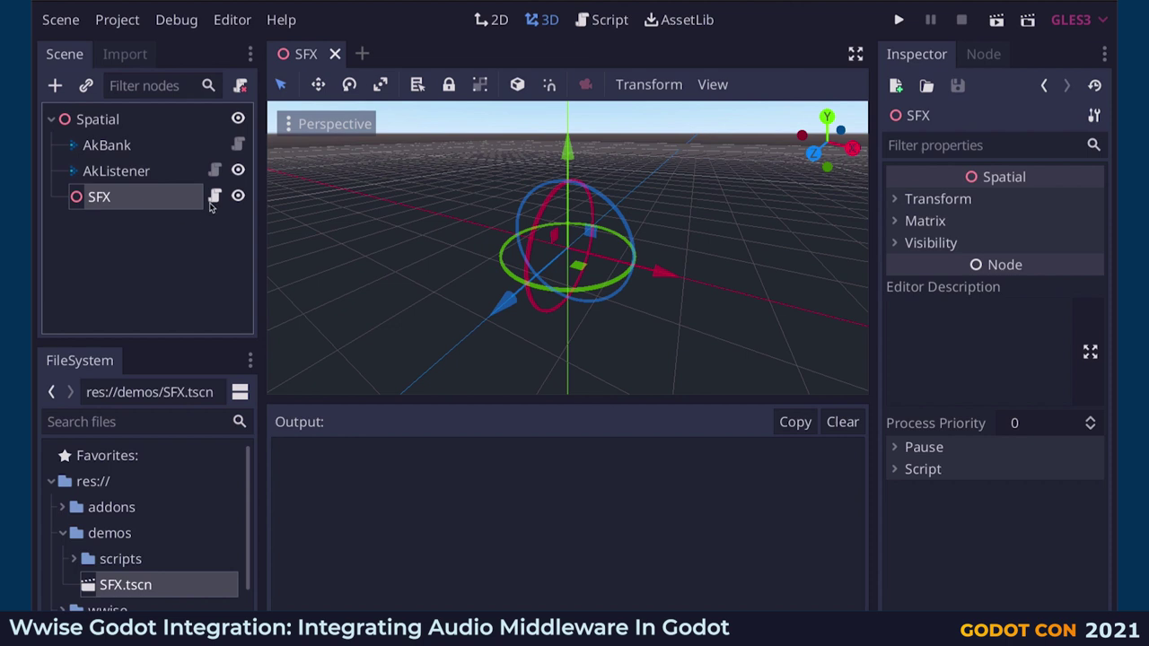
- Open the SFX node's script in distraction-free mode and run the SFX scene
{"action": "left_click", "coordinate": [213, 199]}
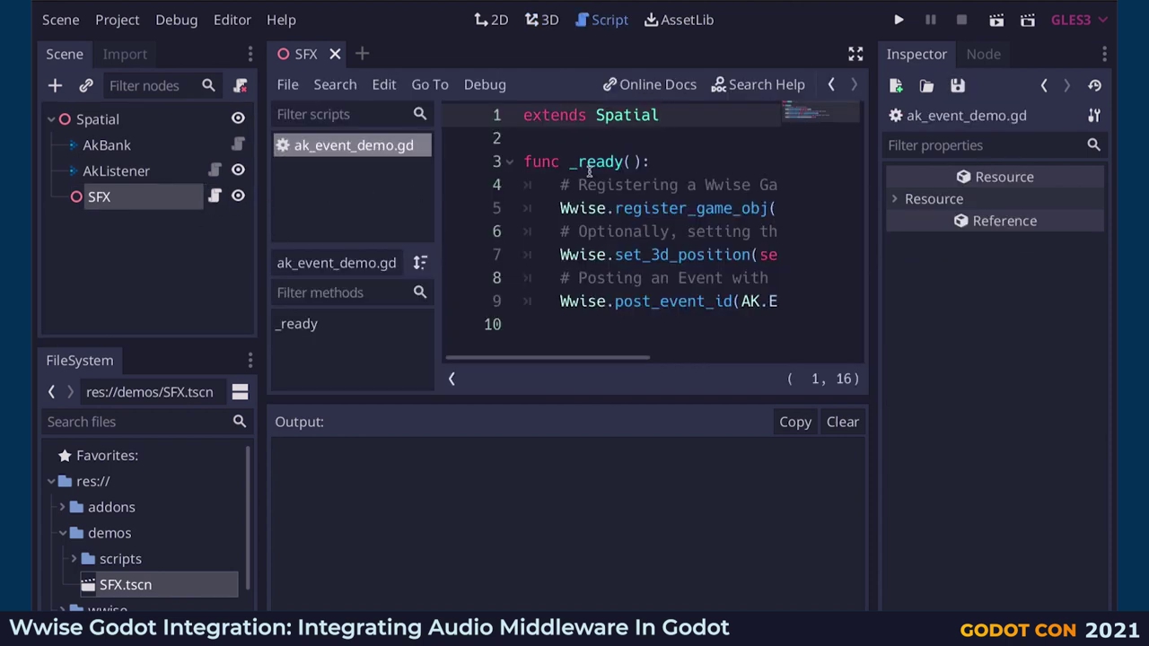
{"action": "left_click", "coordinate": [856, 56]}
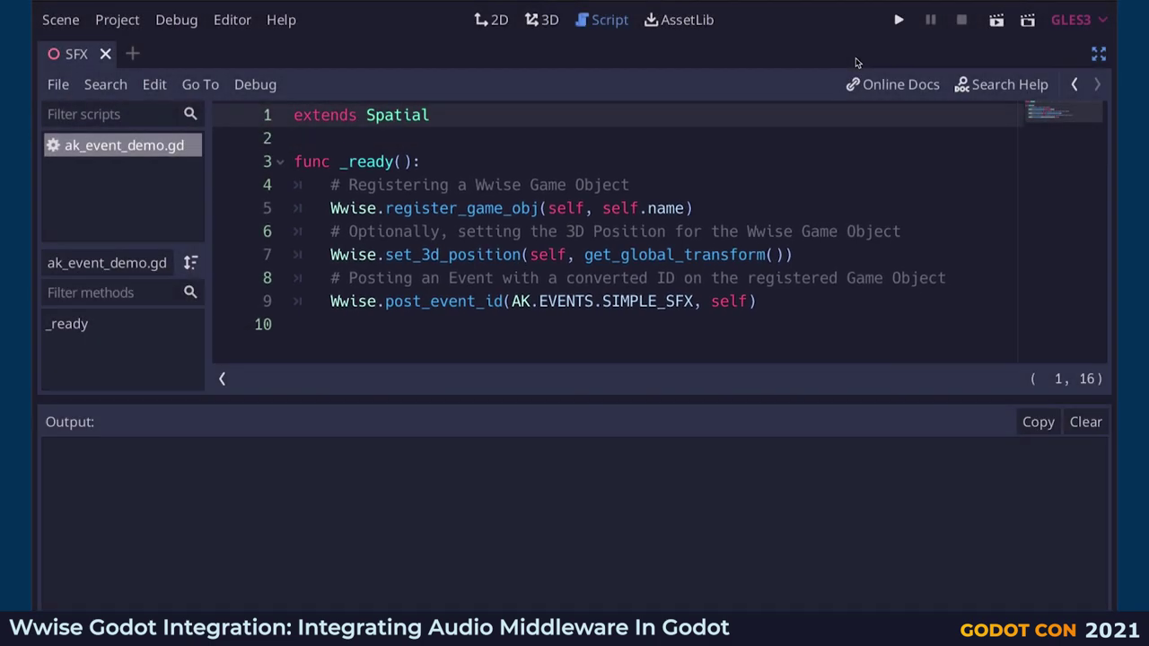
{"action": "left_click", "coordinate": [997, 19]}
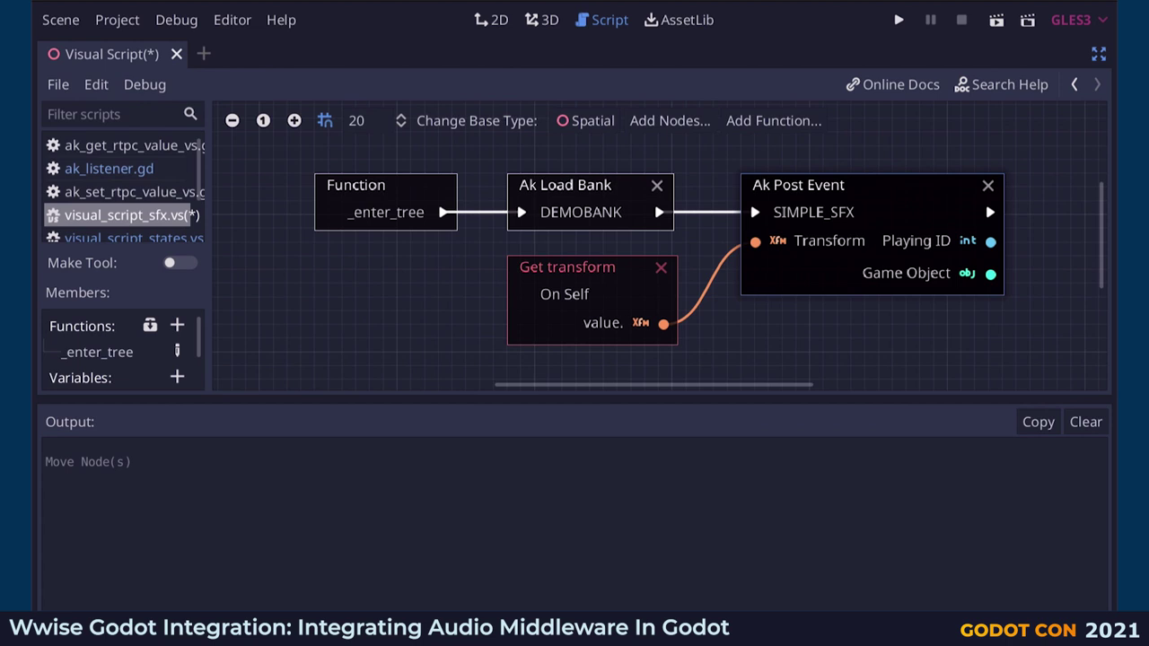
- Browse the Ak nodes in Search VisualScript without adding any, then run the scene
{"action": "right_click", "coordinate": [418, 294]}
{"action": "left_click_drag", "start_coordinate": [663, 391], "coordinate": [799, 493]}
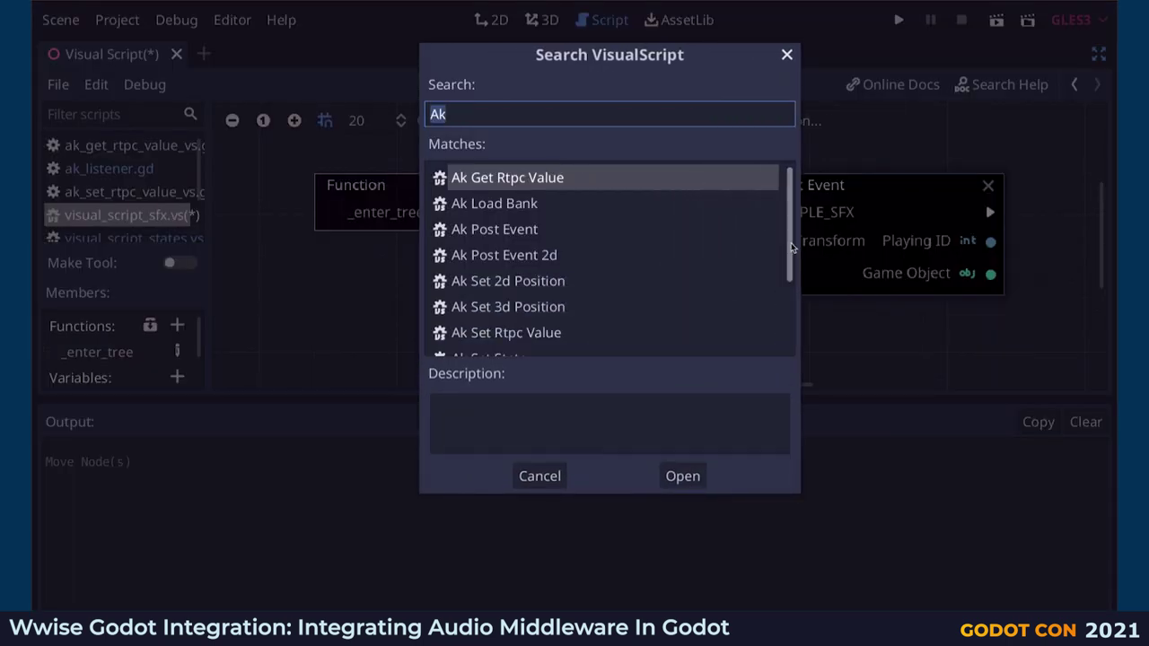
{"action": "scroll", "coordinate": [791, 265], "scroll_direction": "down", "scroll_amount": 1}
{"action": "scroll", "coordinate": [792, 265], "scroll_direction": "down", "scroll_amount": 2}
{"action": "scroll", "coordinate": [792, 265], "scroll_direction": "up", "scroll_amount": 2}
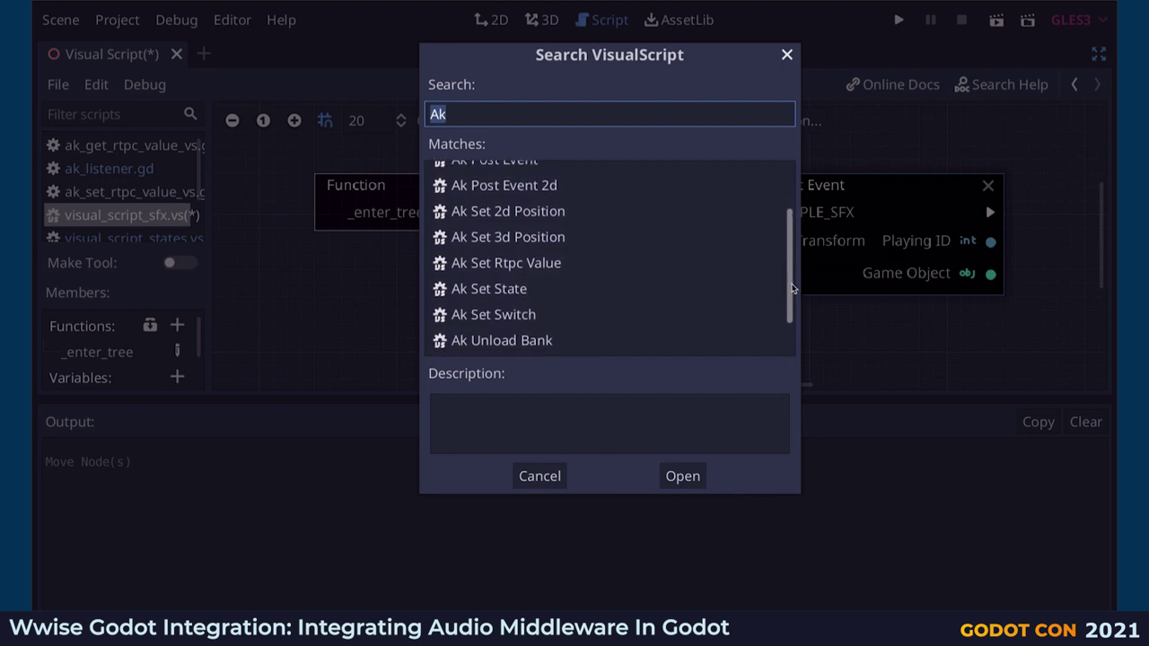
{"action": "scroll", "coordinate": [792, 264], "scroll_direction": "up", "scroll_amount": 1}
{"action": "left_click", "coordinate": [541, 476]}
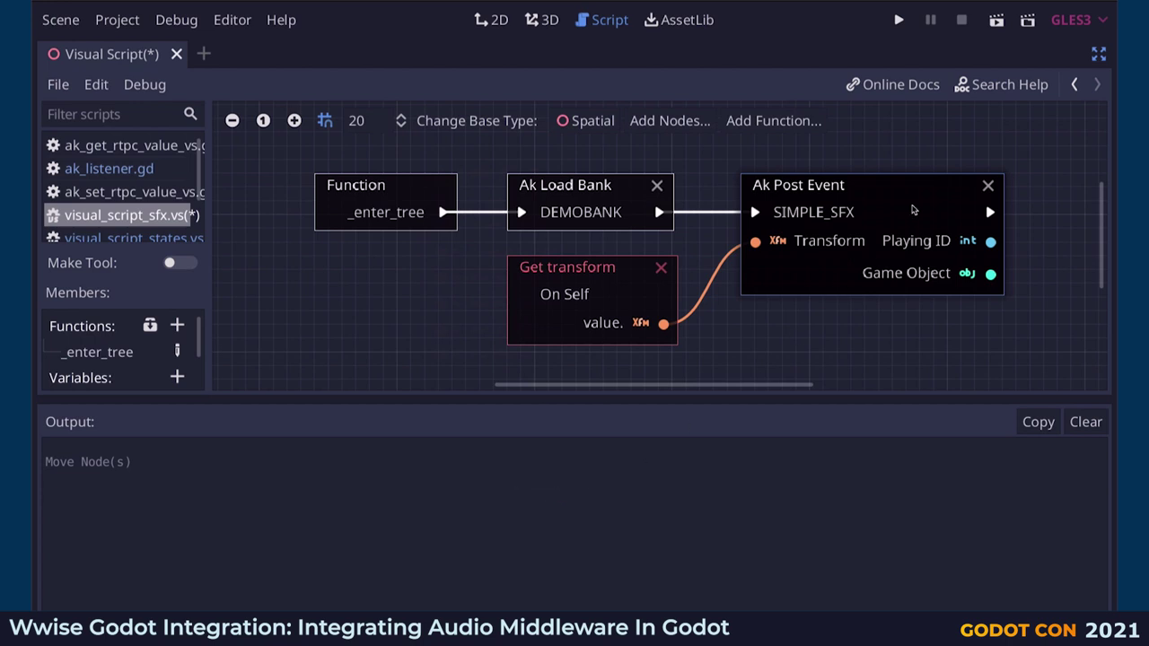
{"action": "left_click", "coordinate": [997, 19]}
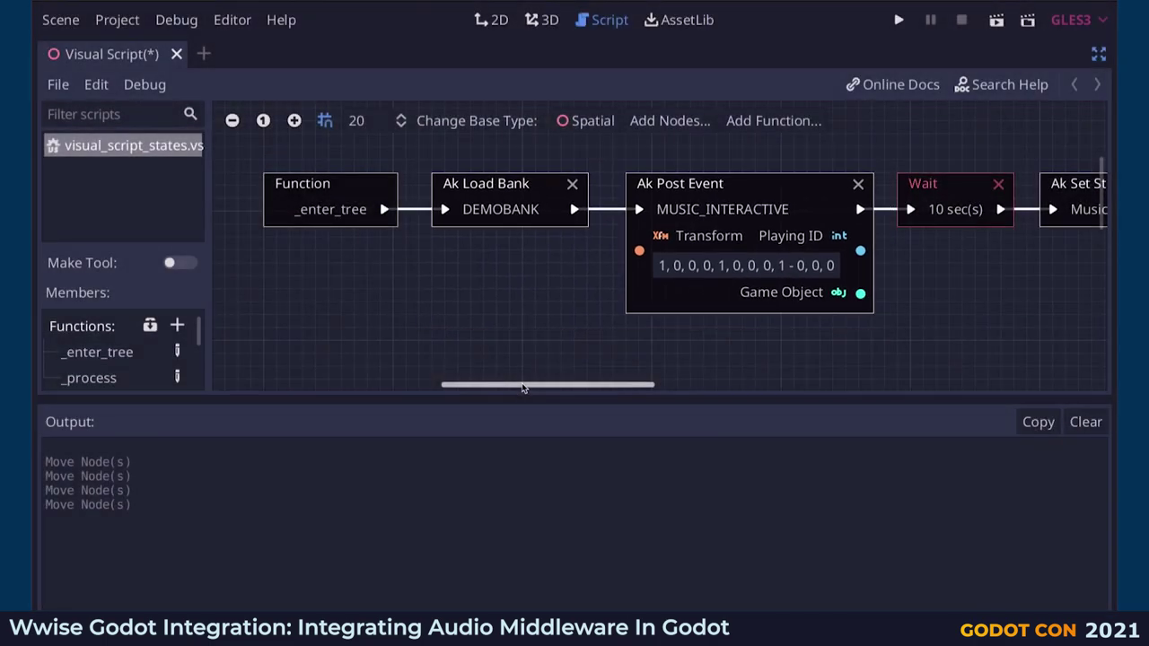
- Pan around the visual_script_states.vs graph to review its MusicState and LIFE RTPC nodes
{"action": "left_click_drag", "start_coordinate": [524, 386], "coordinate": [677, 397]}
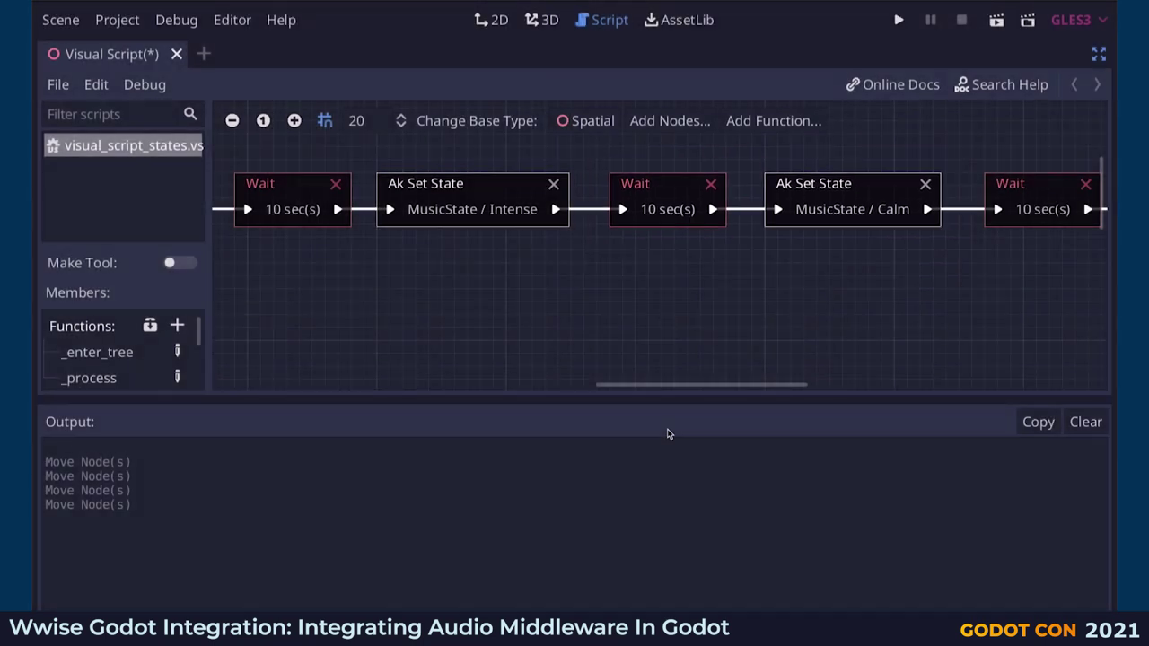
{"action": "left_click_drag", "start_coordinate": [692, 393], "coordinate": [761, 395]}
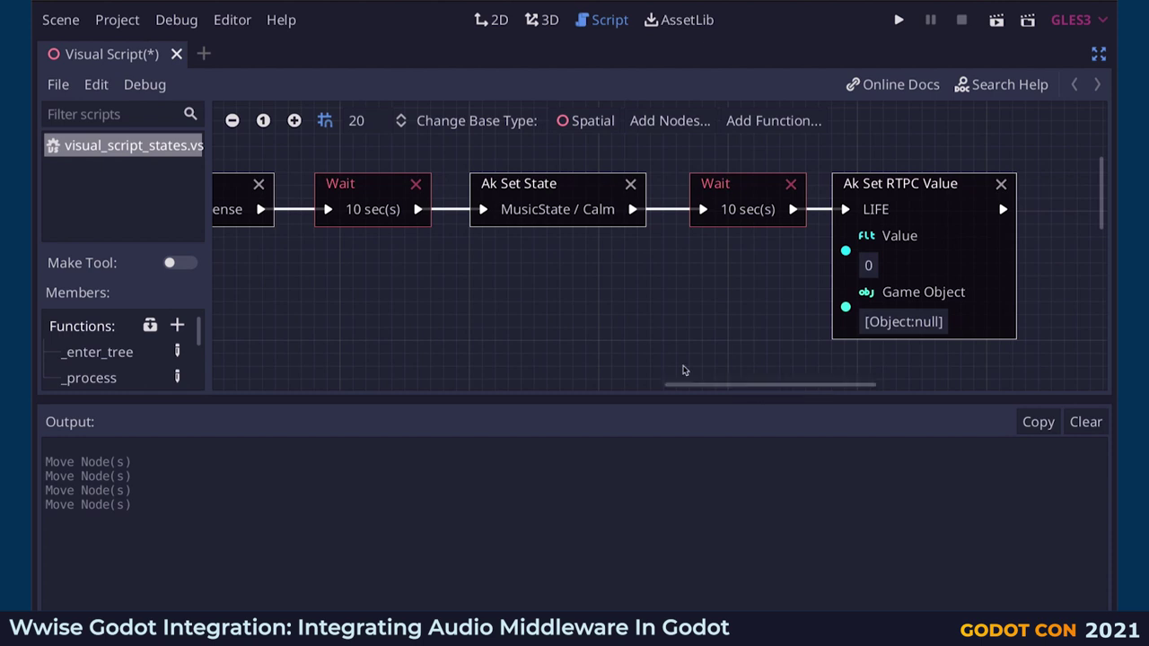
{"action": "scroll", "coordinate": [566, 332], "scroll_direction": "down", "scroll_amount": 5}
{"action": "scroll", "coordinate": [566, 334], "scroll_direction": "down", "scroll_amount": 2}
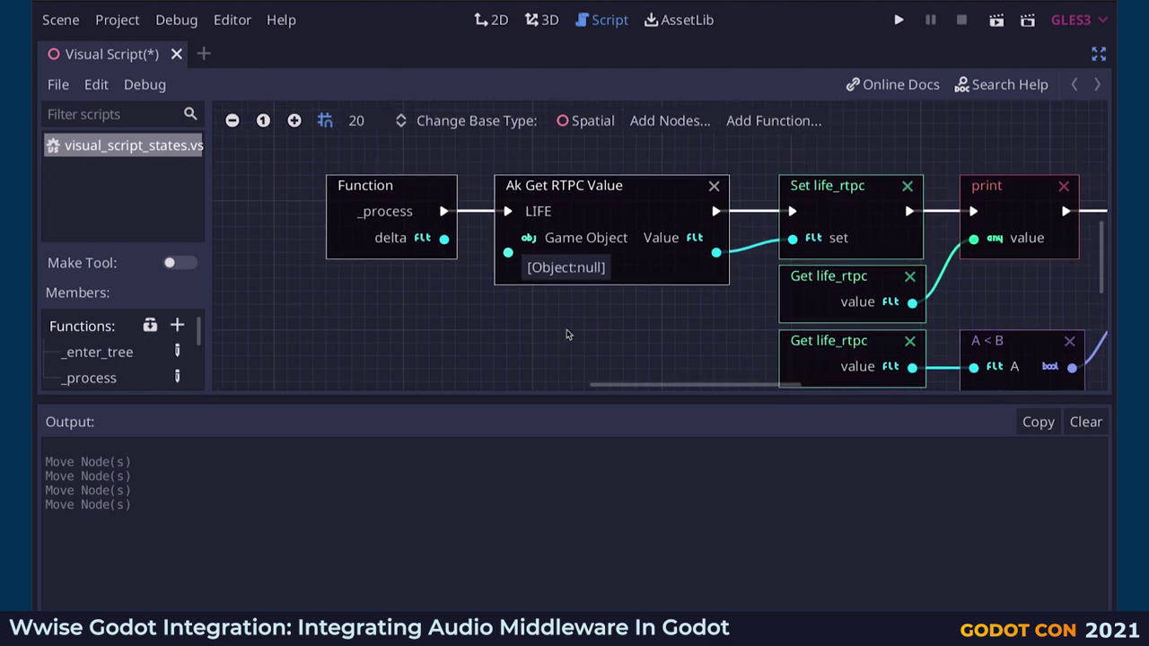
{"action": "scroll", "coordinate": [566, 334], "scroll_direction": "right", "scroll_amount": 3}
{"action": "scroll", "coordinate": [566, 334], "scroll_direction": "right", "scroll_amount": 5}
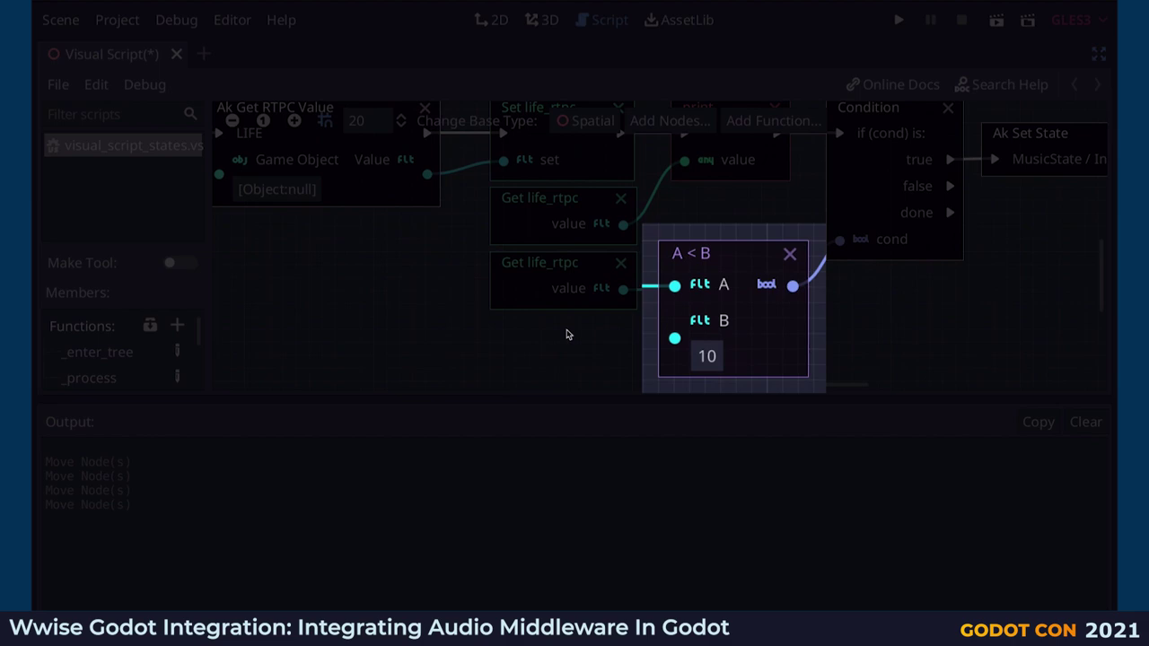
{"action": "scroll", "coordinate": [566, 333], "scroll_direction": "right", "scroll_amount": 5}
{"action": "scroll", "coordinate": [566, 334], "scroll_direction": "up", "scroll_amount": 2}
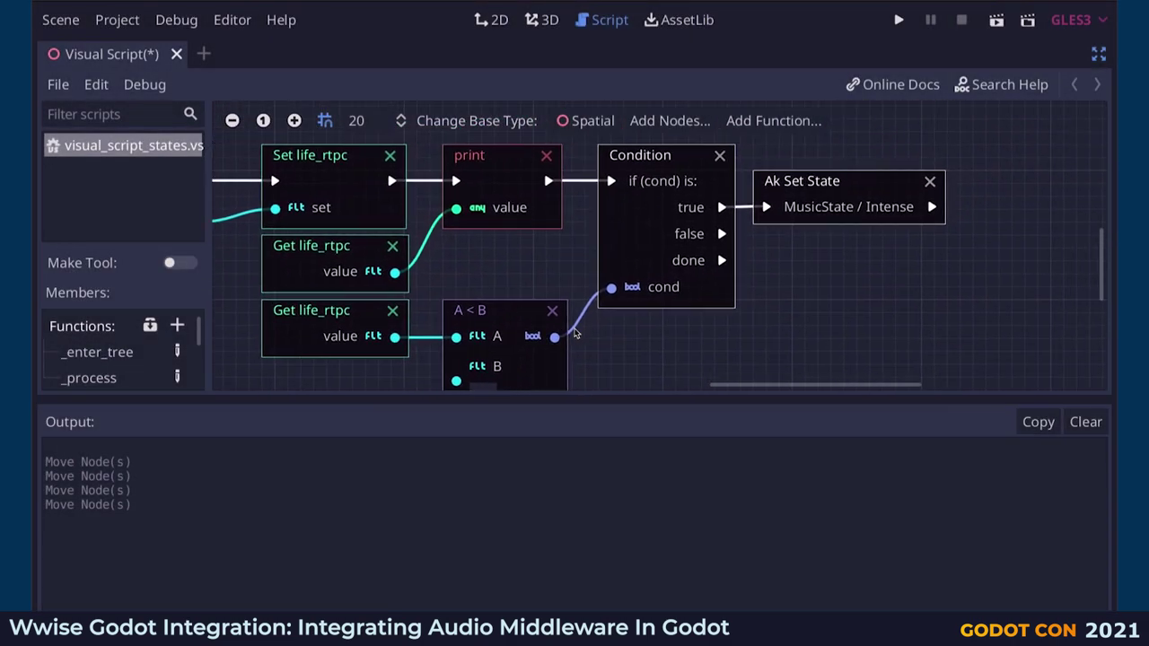
{"action": "scroll", "coordinate": [574, 334], "scroll_direction": "right", "scroll_amount": 2}
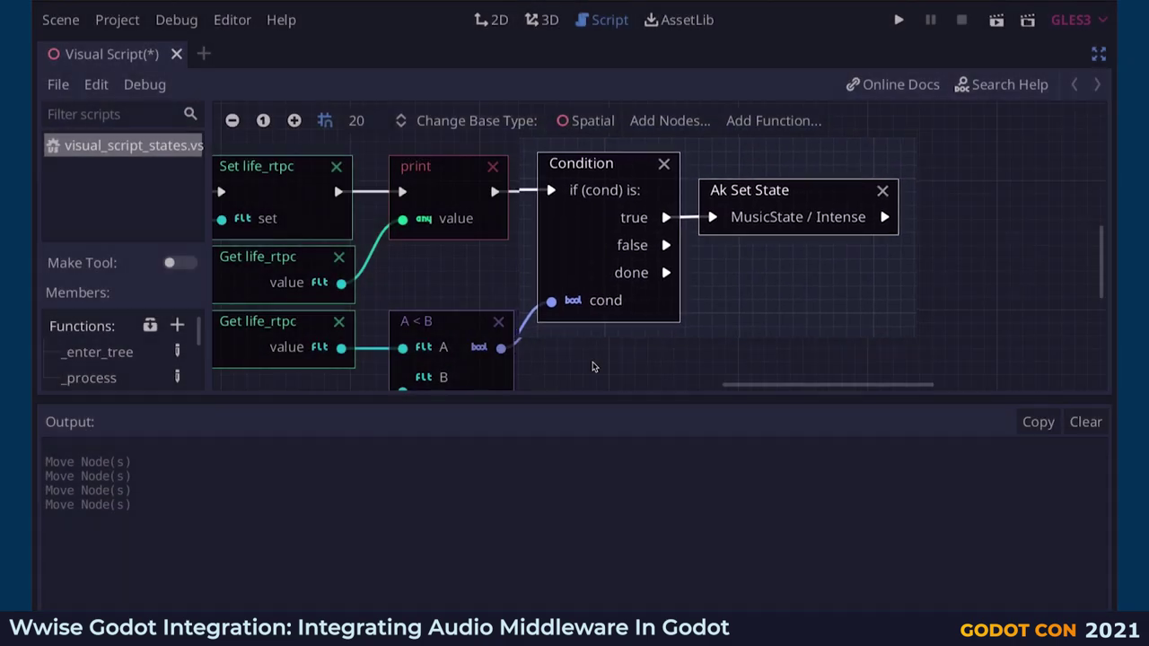
{"action": "scroll", "coordinate": [595, 364], "scroll_direction": "left", "scroll_amount": 5}
{"action": "scroll", "coordinate": [538, 326], "scroll_direction": "up", "scroll_amount": 5}
{"action": "scroll", "coordinate": [537, 326], "scroll_direction": "right", "scroll_amount": 4}
- Run the states scene and pan the graph while the LIFE RTPC output falls from 100
{"action": "key", "text": "super+r"}
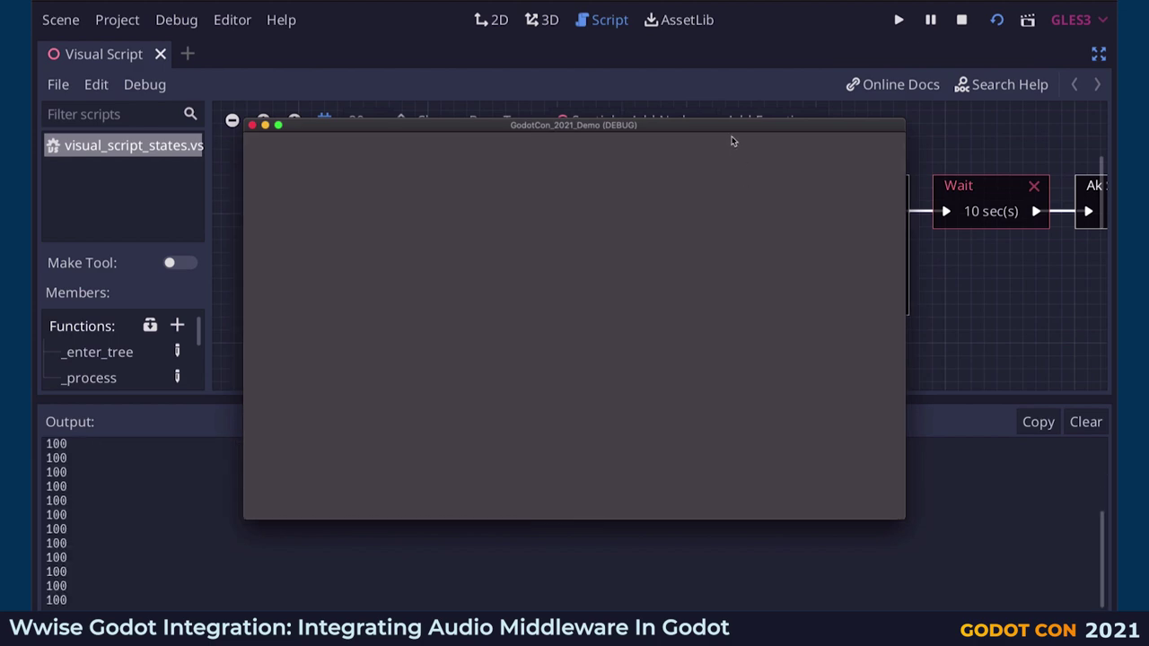
{"action": "left_click_drag", "start_coordinate": [744, 129], "coordinate": [795, 473]}
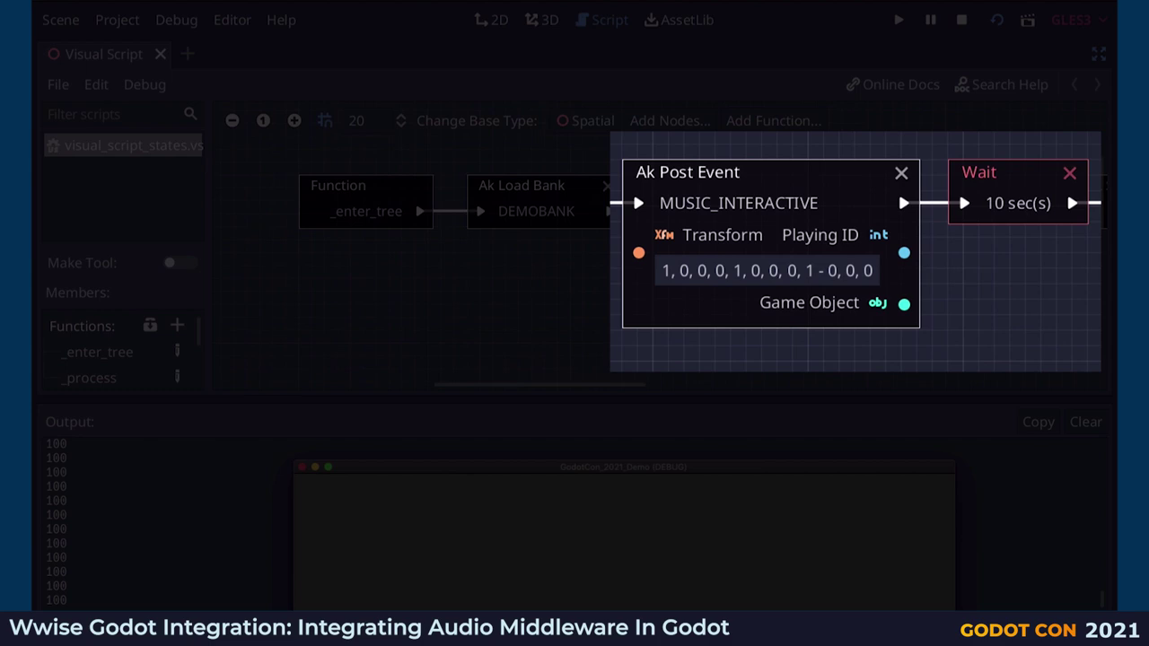
{"action": "scroll", "coordinate": [907, 358], "scroll_direction": "right", "scroll_amount": 10}
{"action": "scroll", "coordinate": [908, 358], "scroll_direction": "right", "scroll_amount": 5}
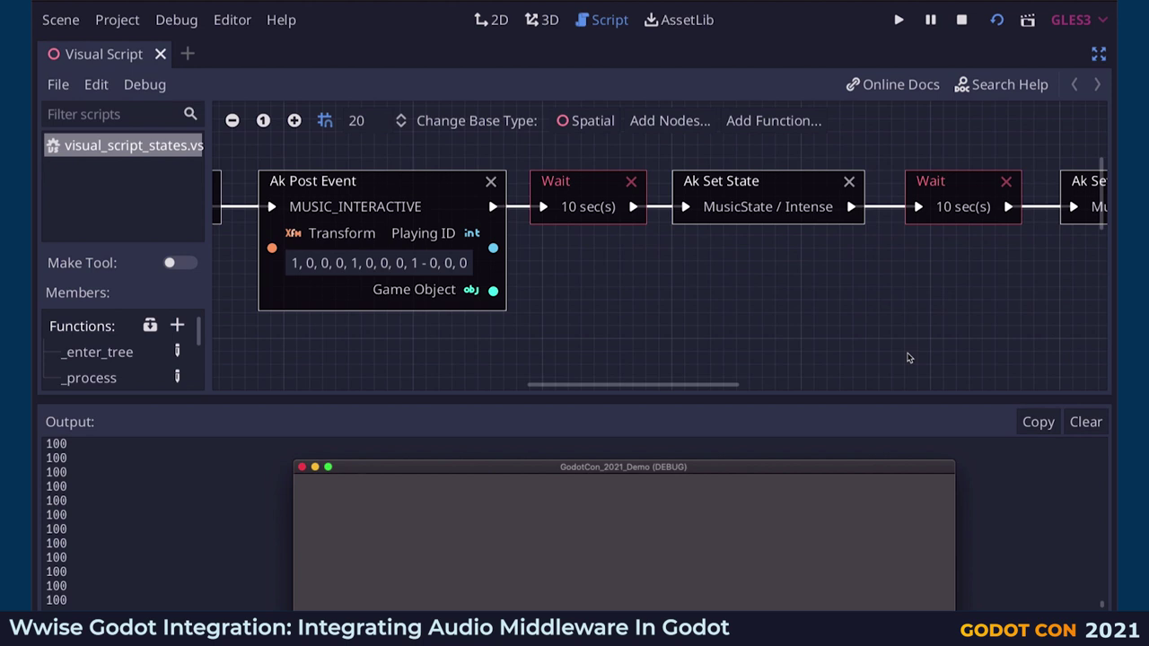
{"action": "scroll", "coordinate": [908, 358], "scroll_direction": "right", "scroll_amount": 15}
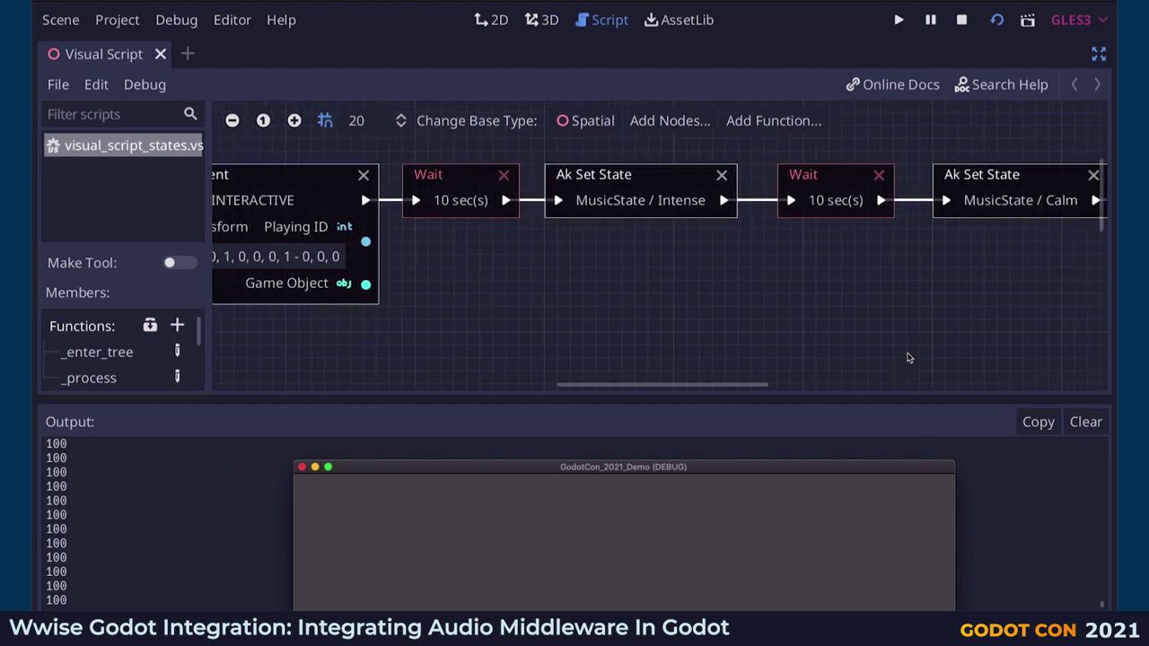
{"action": "scroll", "coordinate": [907, 359], "scroll_direction": "right", "scroll_amount": 4}
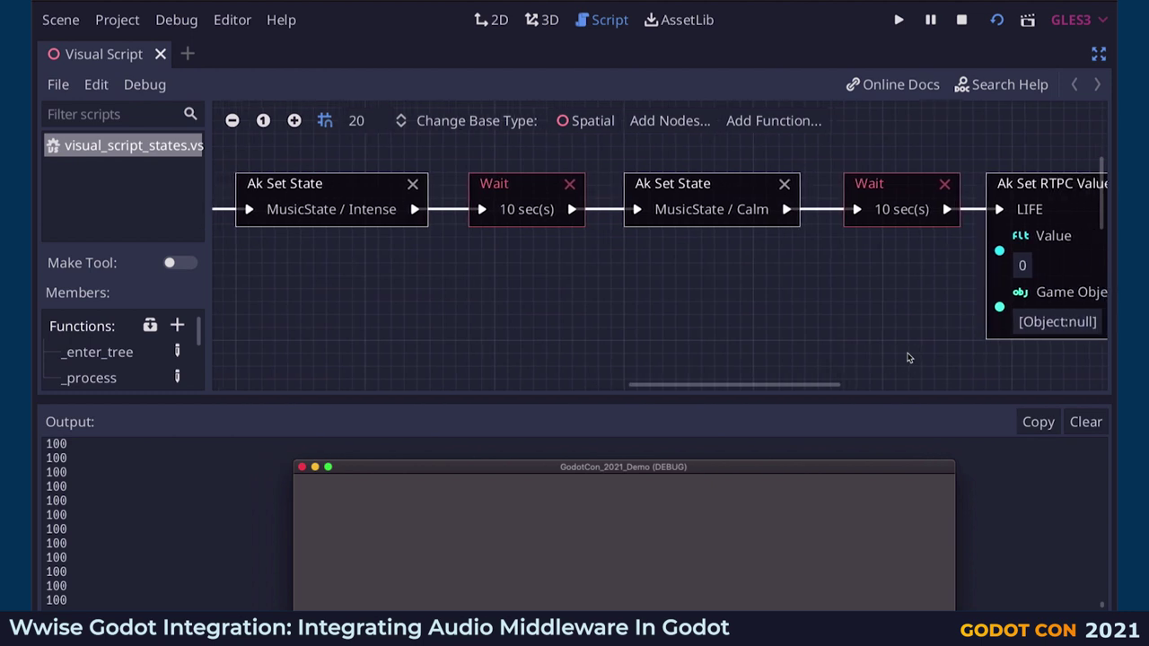
{"action": "scroll", "coordinate": [908, 358], "scroll_direction": "right", "scroll_amount": 9}
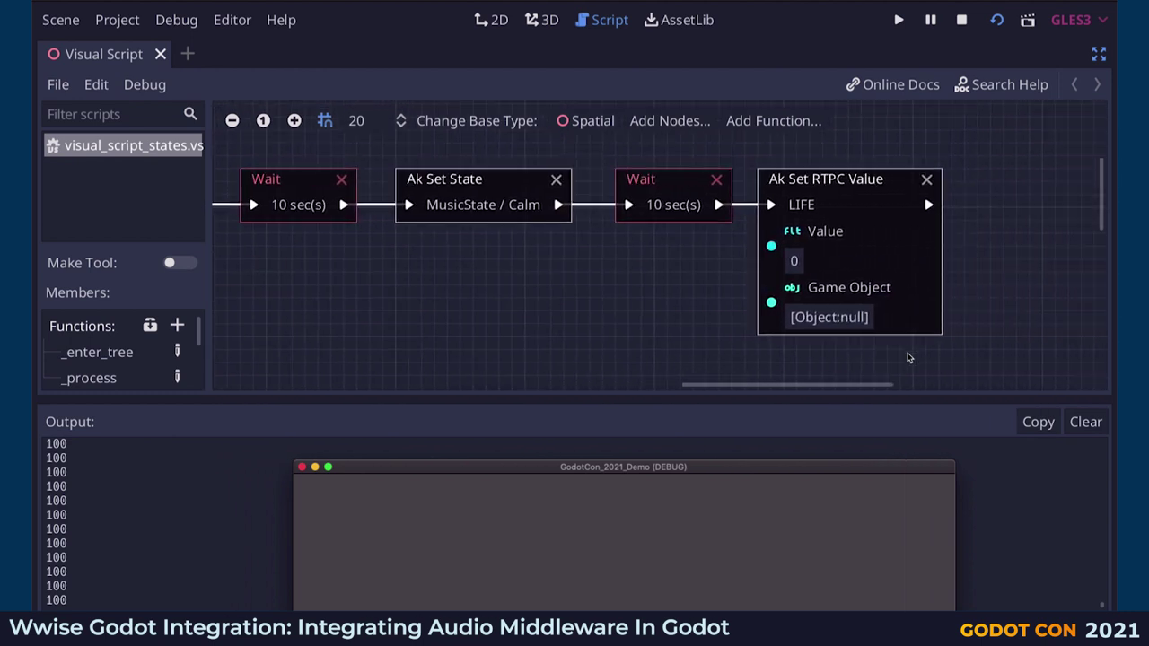
{"action": "scroll", "coordinate": [907, 358], "scroll_direction": "right", "scroll_amount": 1}
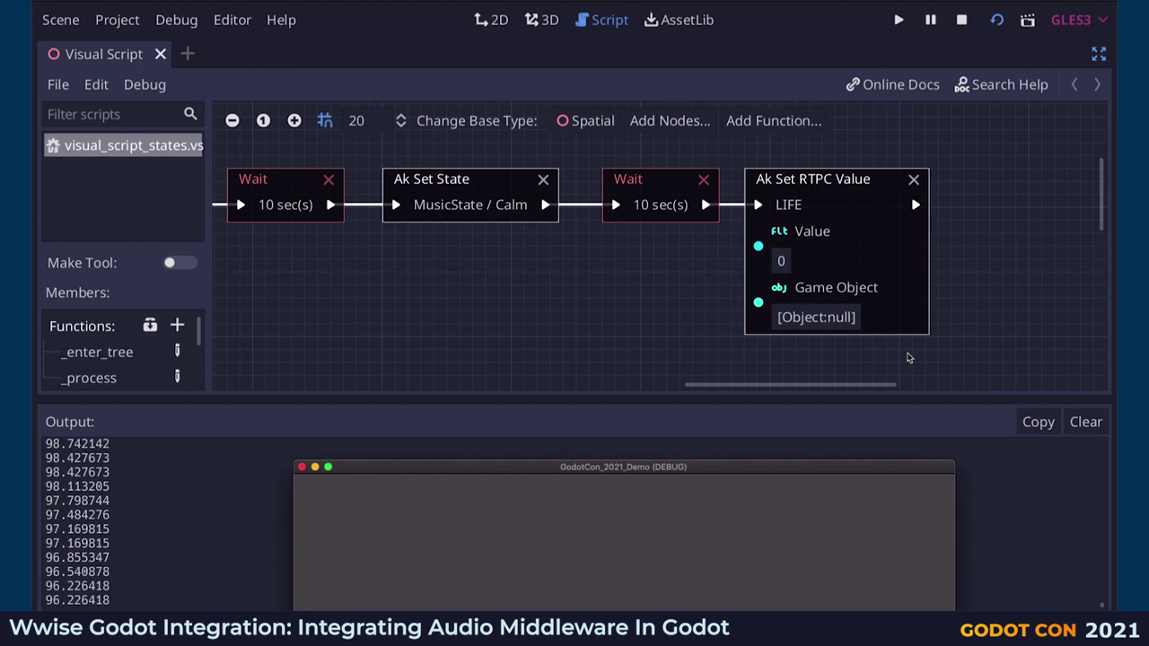
{"action": "scroll", "coordinate": [907, 358], "scroll_direction": "left", "scroll_amount": 4}
{"action": "scroll", "coordinate": [908, 358], "scroll_direction": "up", "scroll_amount": 2}
{"action": "scroll", "coordinate": [908, 358], "scroll_direction": "down", "scroll_amount": 4}
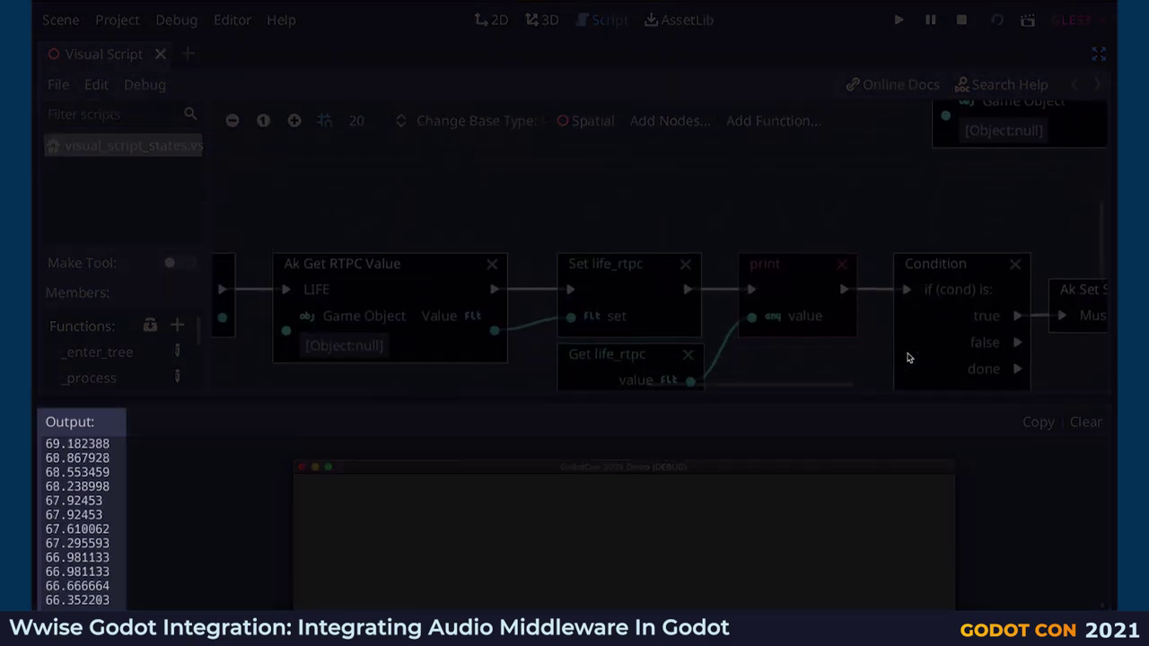
{"action": "scroll", "coordinate": [908, 358], "scroll_direction": "right", "scroll_amount": 2}
{"action": "scroll", "coordinate": [908, 359], "scroll_direction": "right", "scroll_amount": 2}
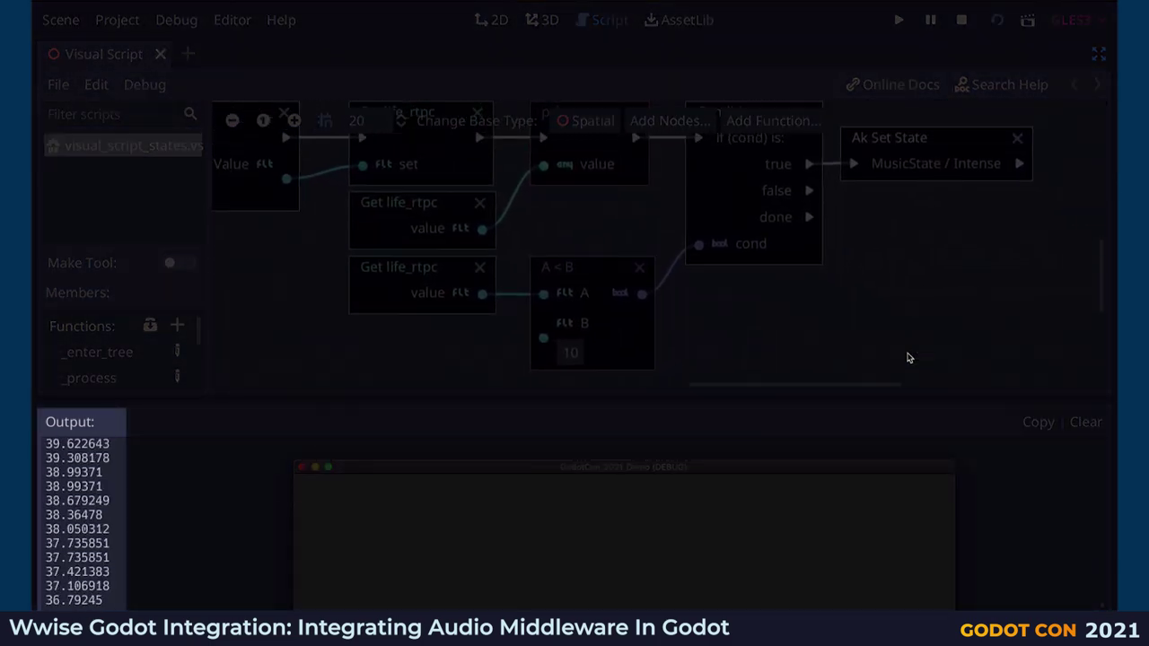
- Stop the Callbacks_Cube test run and select AkEvent to show its Music Callbacks event settings
{"action": "scroll", "coordinate": [908, 358], "scroll_direction": "up", "scroll_amount": 1}
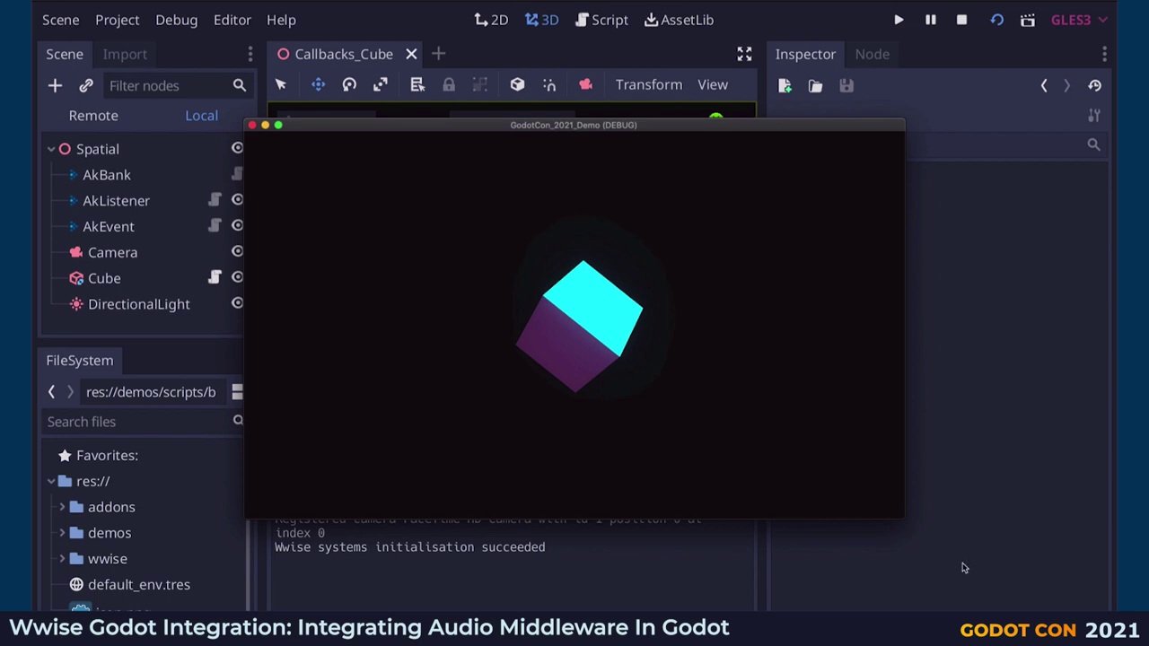
{"action": "left_click", "coordinate": [253, 125]}
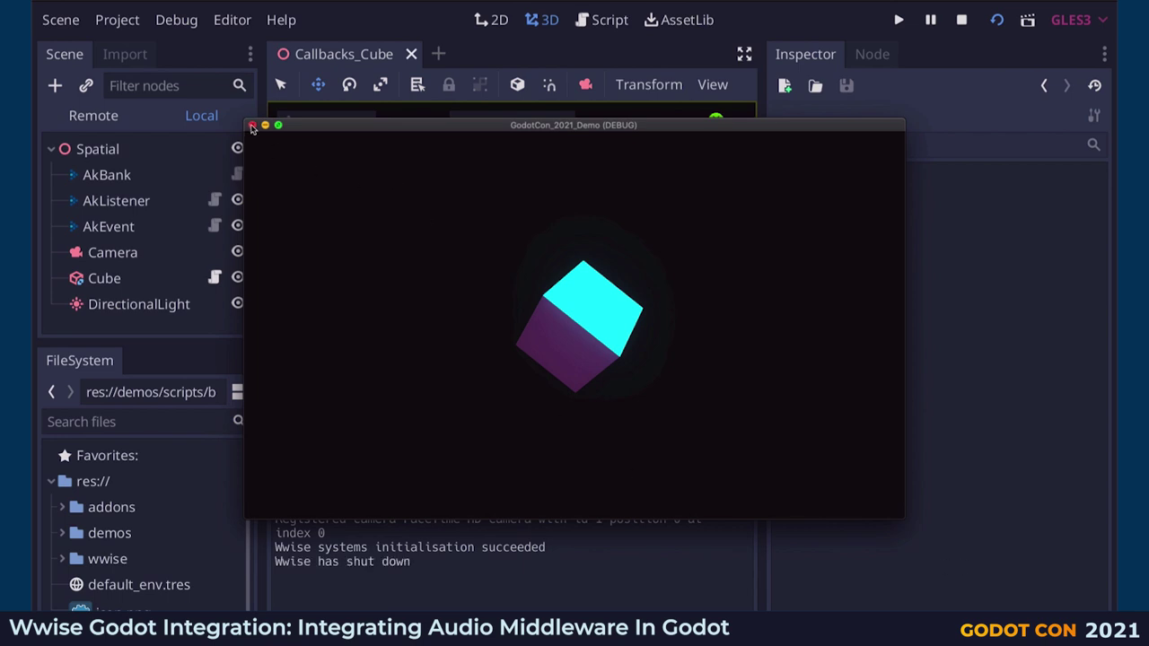
{"action": "left_click", "coordinate": [152, 200]}
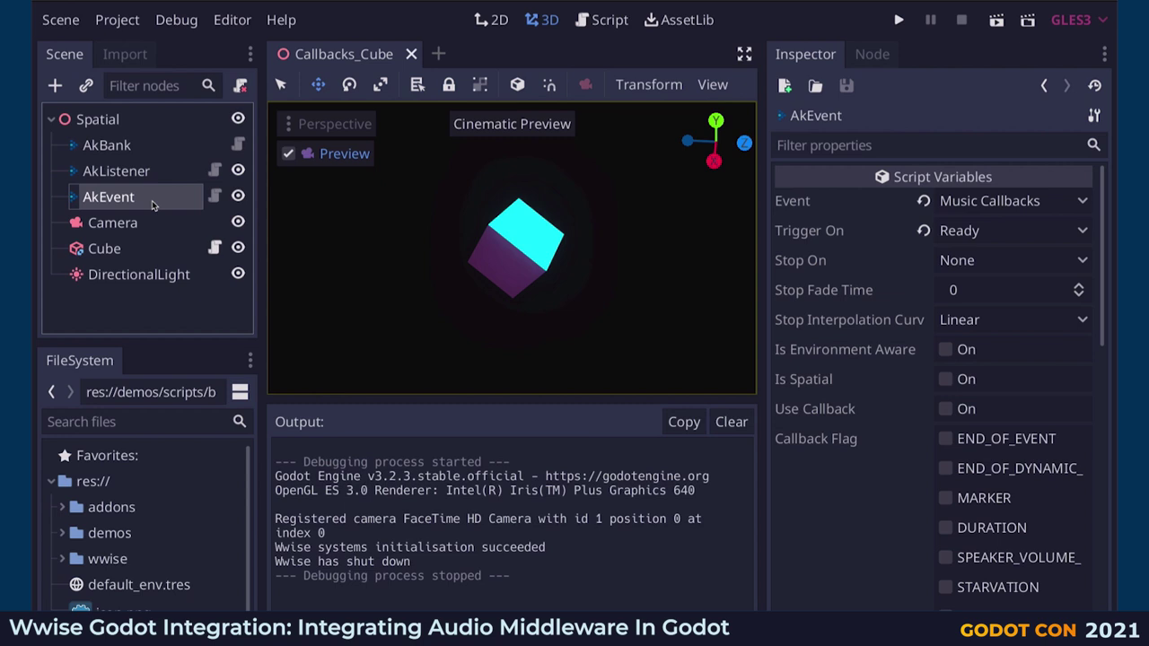
- Enable Use Callback and the MUSIC_SYNC_BEAT flag on AkEvent
{"action": "left_click", "coordinate": [946, 409]}
{"action": "scroll", "coordinate": [904, 494], "scroll_direction": "down", "scroll_amount": 2}
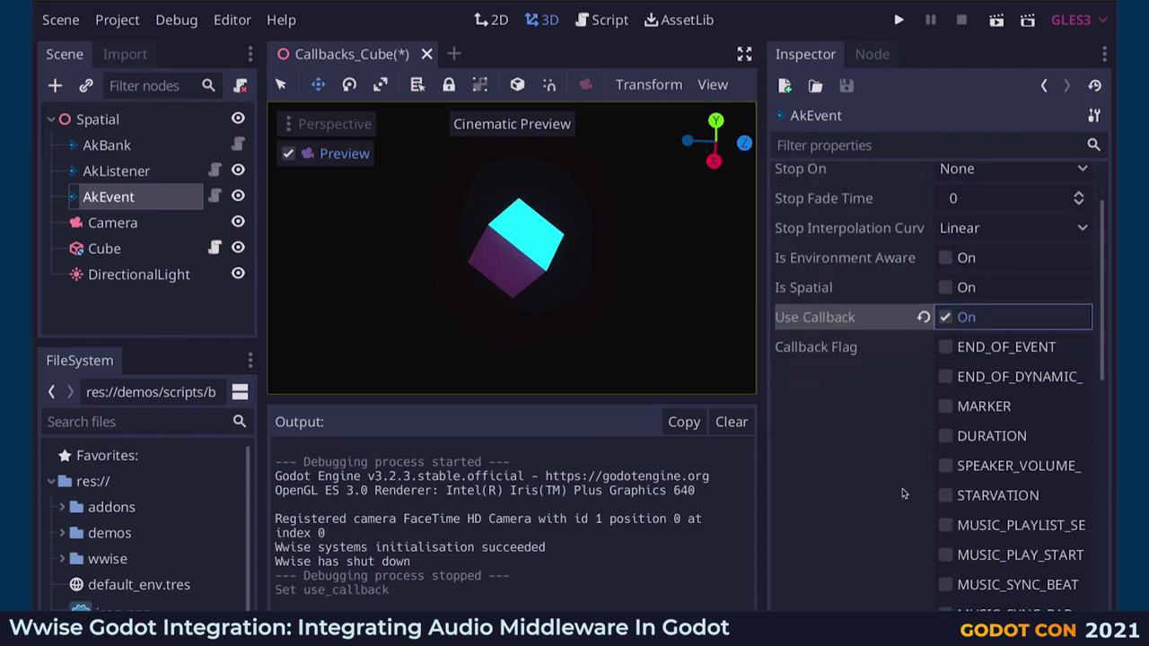
{"action": "scroll", "coordinate": [904, 493], "scroll_direction": "down", "scroll_amount": 5}
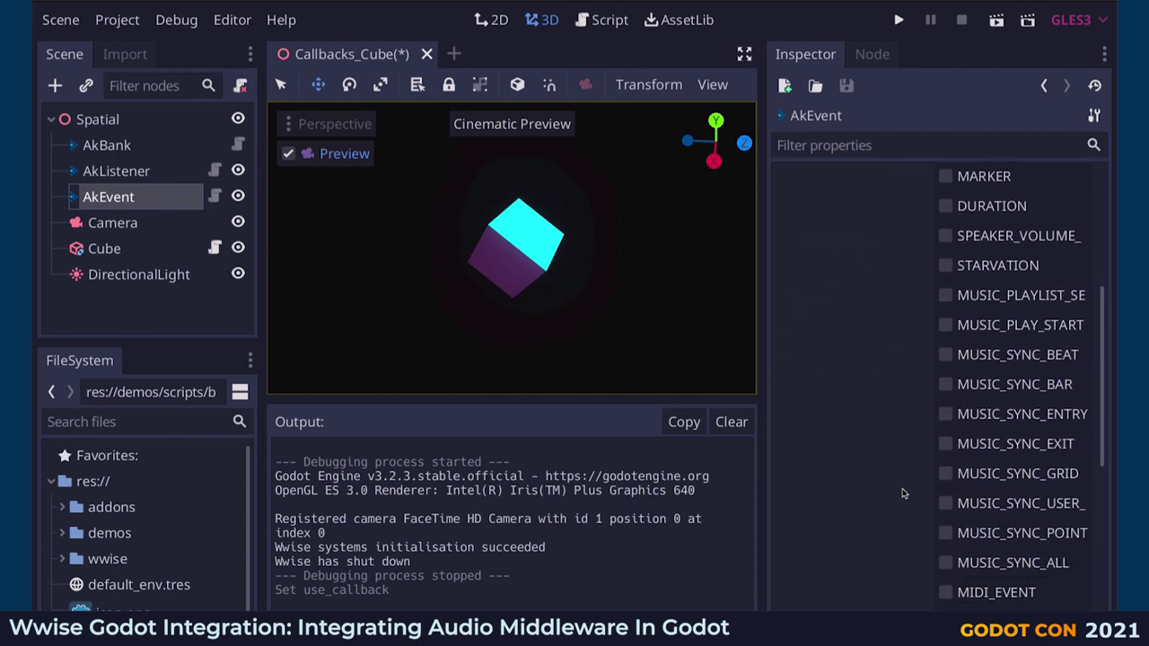
{"action": "left_click", "coordinate": [946, 359]}
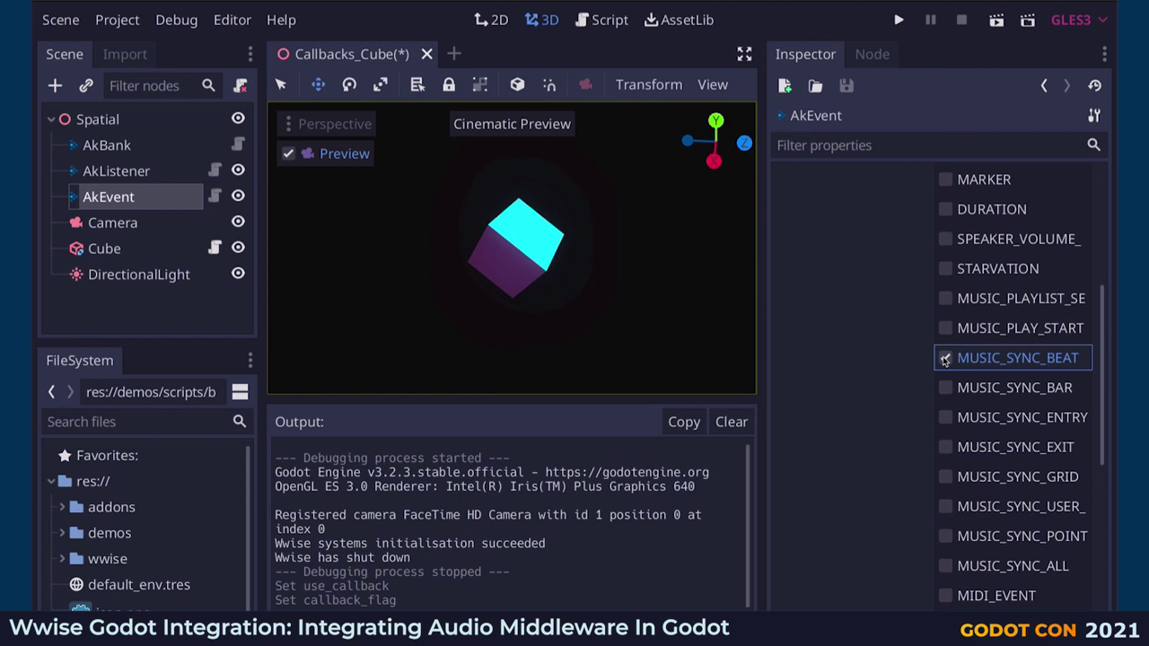
- Connect AkEvent's music_sync_beat signal to a new handler on the Cube
{"action": "left_click", "coordinate": [875, 56]}
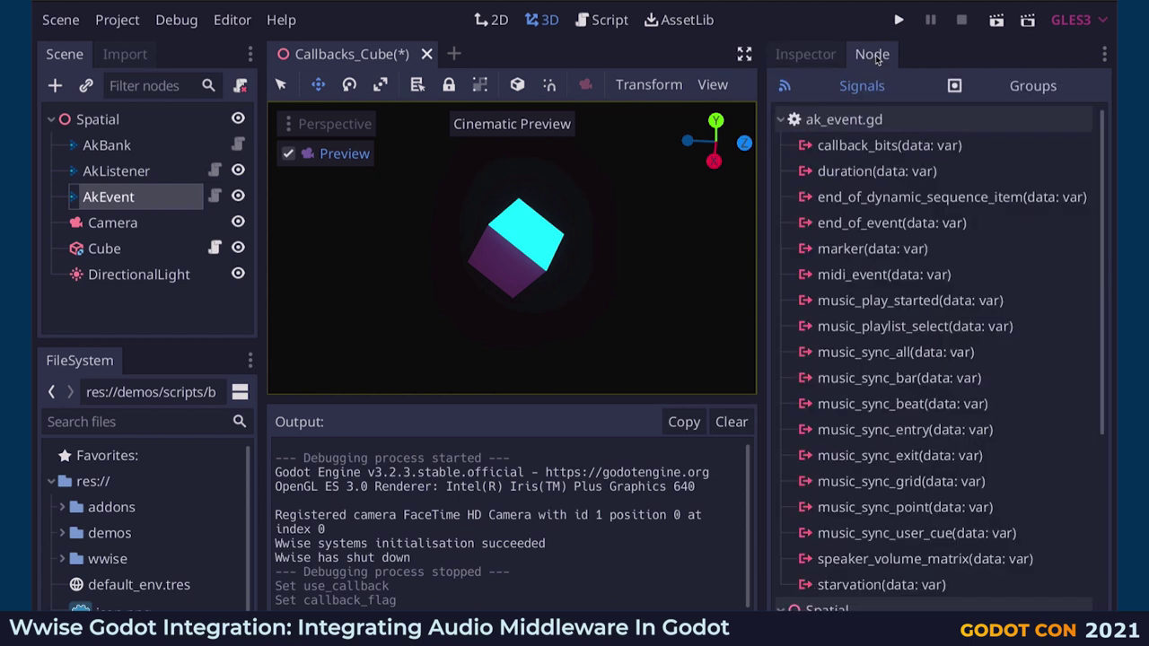
{"action": "left_click", "coordinate": [953, 405]}
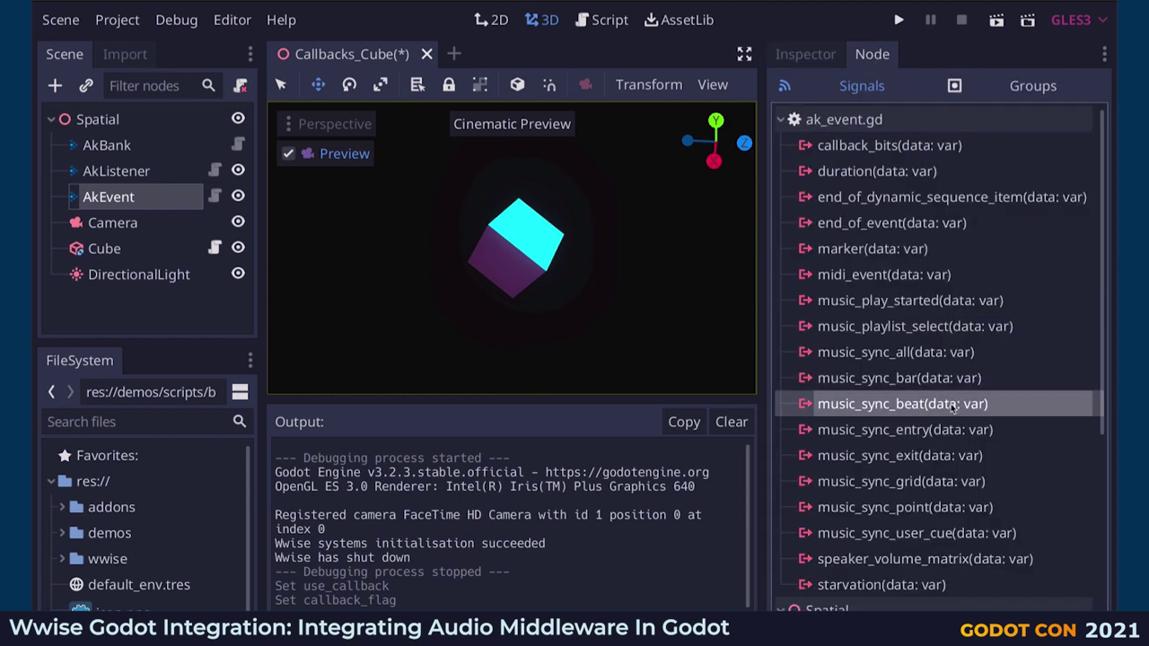
{"action": "double_click", "coordinate": [953, 406]}
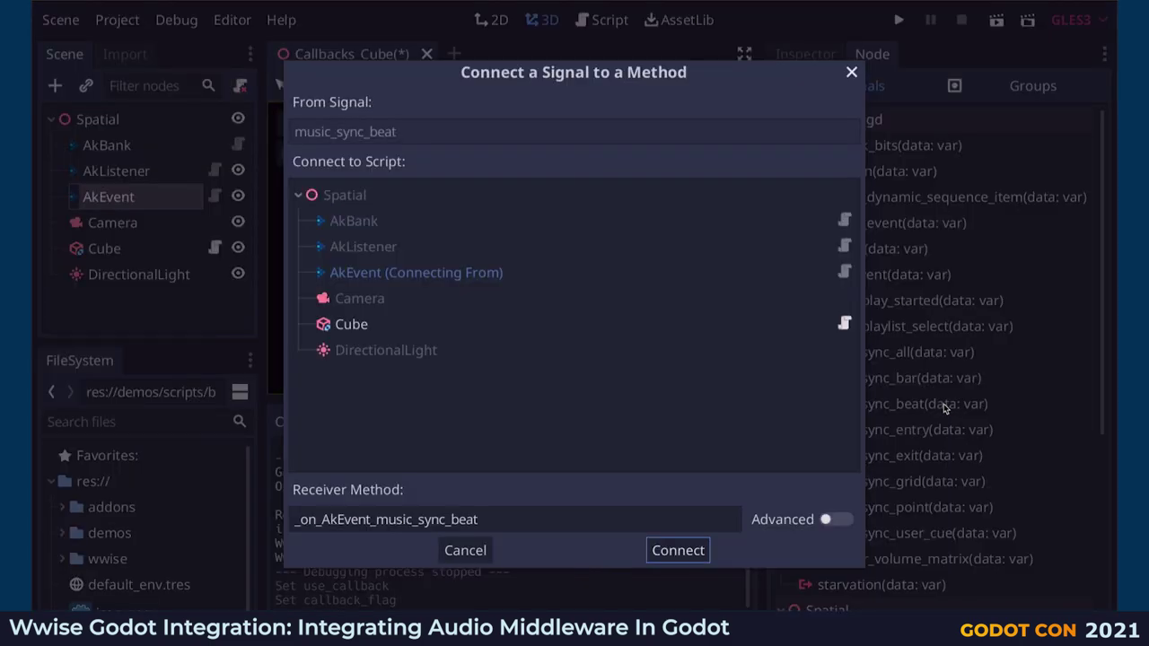
{"action": "left_click", "coordinate": [521, 325]}
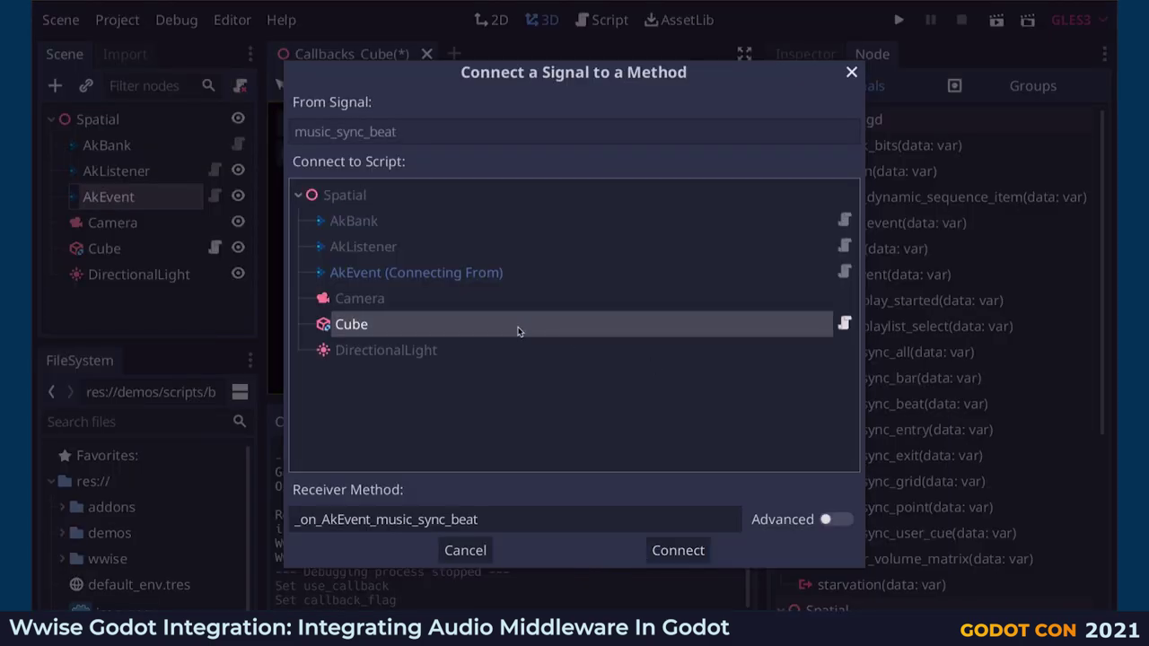
{"action": "left_click", "coordinate": [677, 551]}
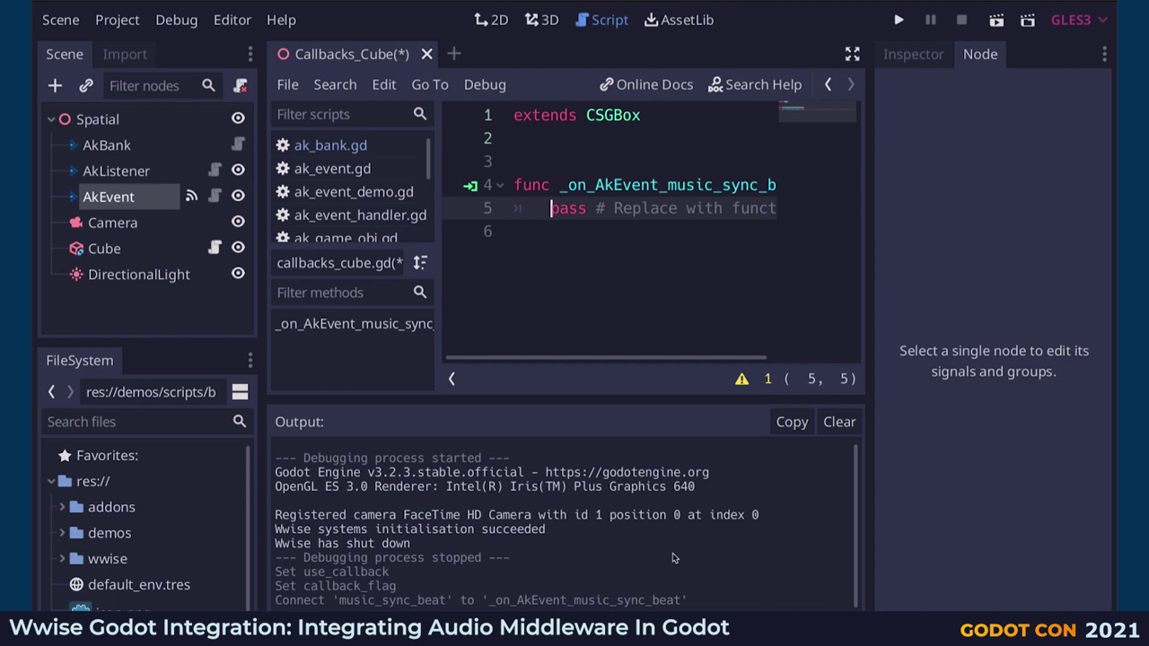
- Replace the beat handler's pass line with print(data) in distraction-free mode
{"action": "left_click", "coordinate": [849, 55]}
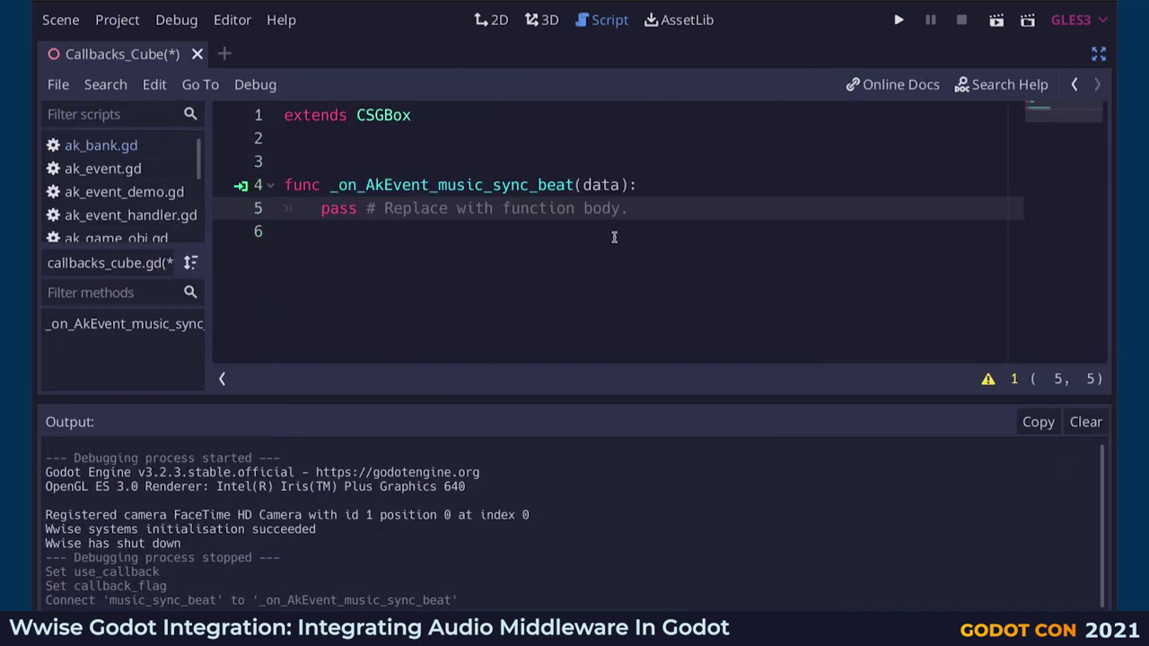
{"action": "left_click_drag", "start_coordinate": [632, 208], "coordinate": [316, 209]}
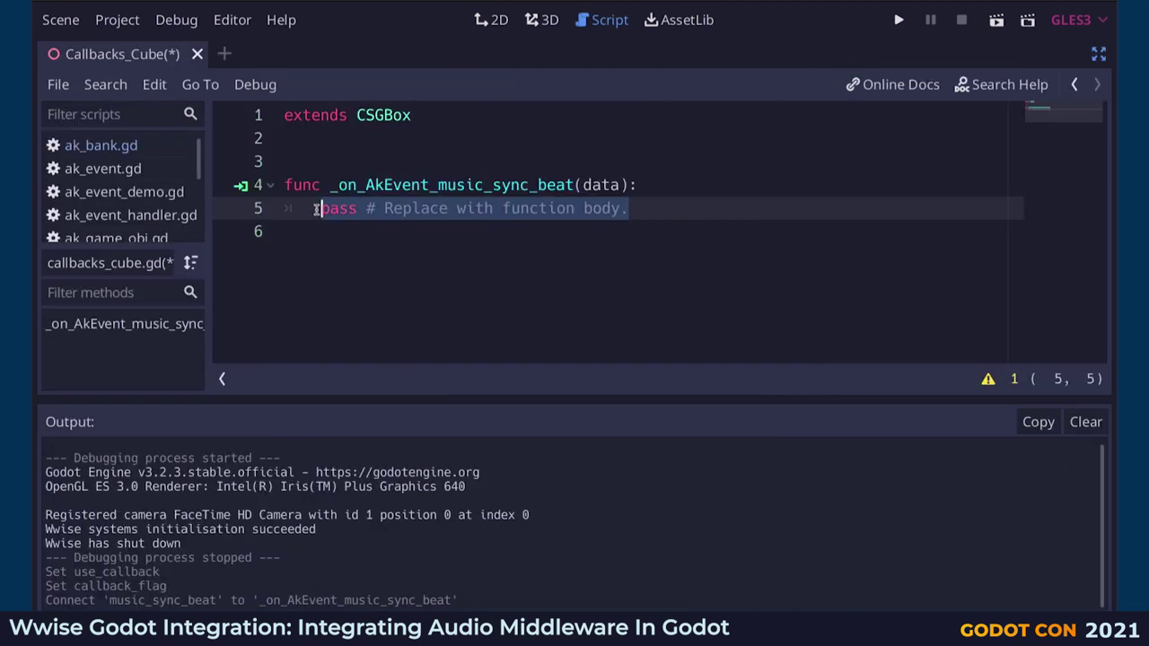
{"action": "type", "text": "print(data"}
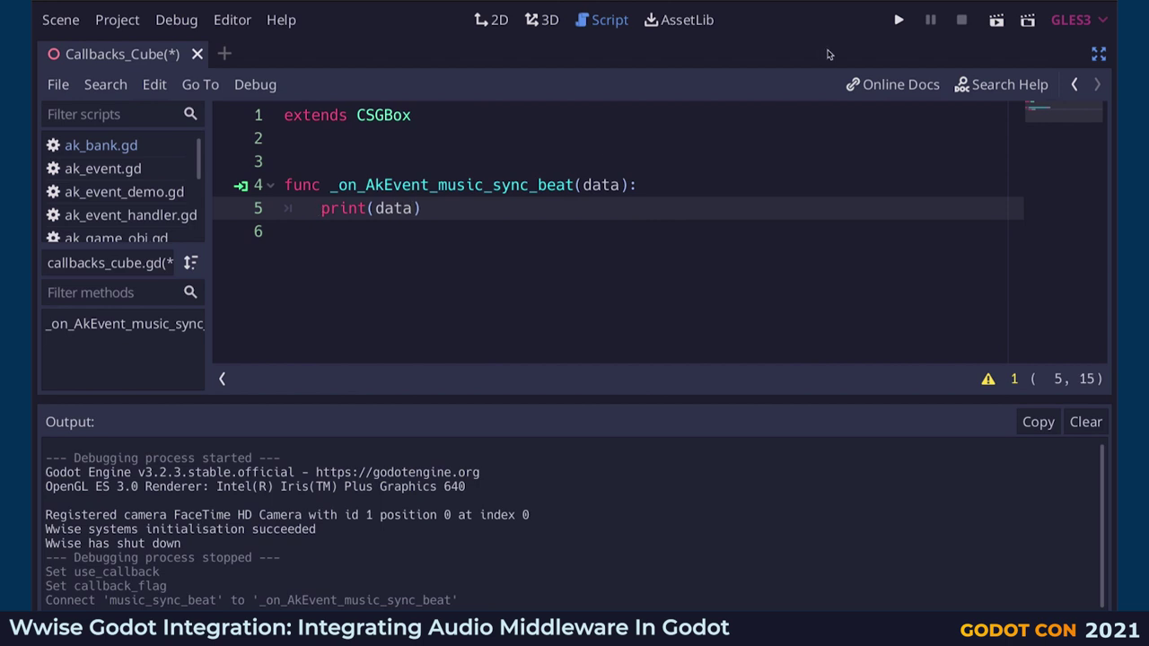
- Play the scene to log the beat callback data, then stop it
{"action": "left_click", "coordinate": [997, 21]}
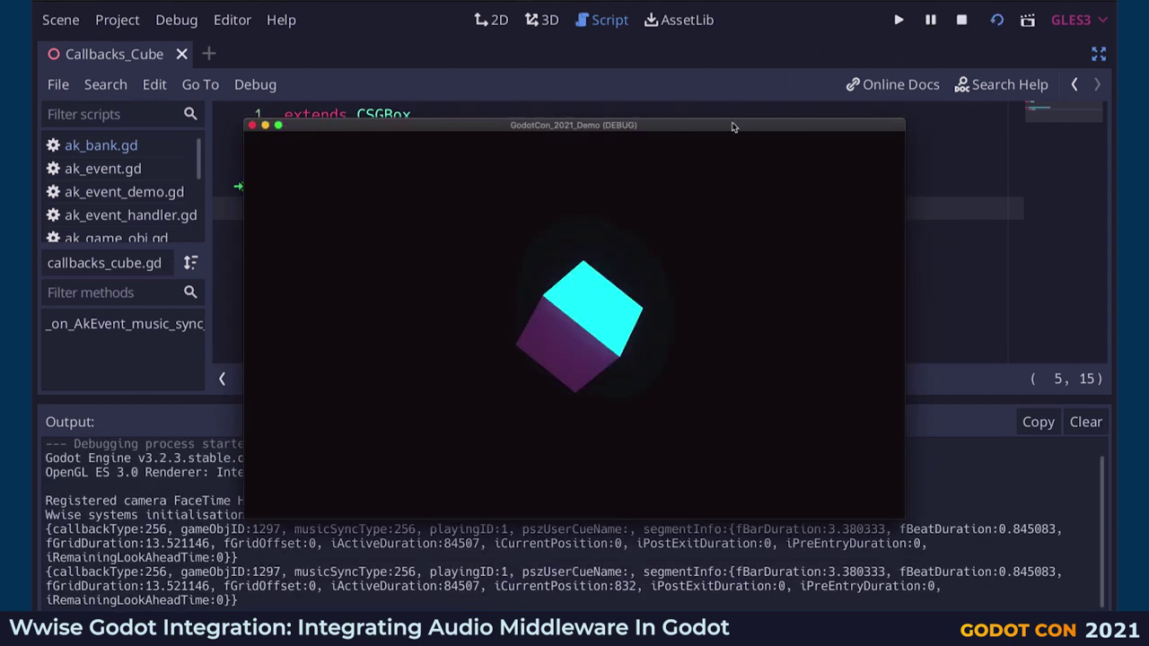
{"action": "left_click_drag", "start_coordinate": [734, 131], "coordinate": [756, 23]}
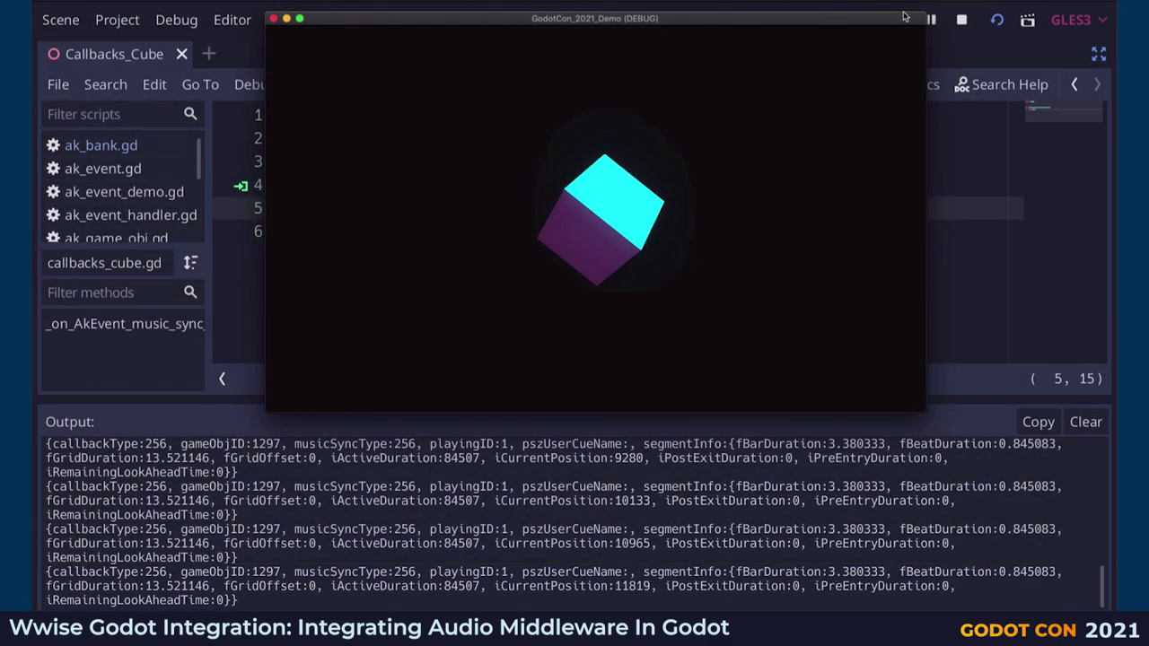
{"action": "left_click", "coordinate": [960, 21]}
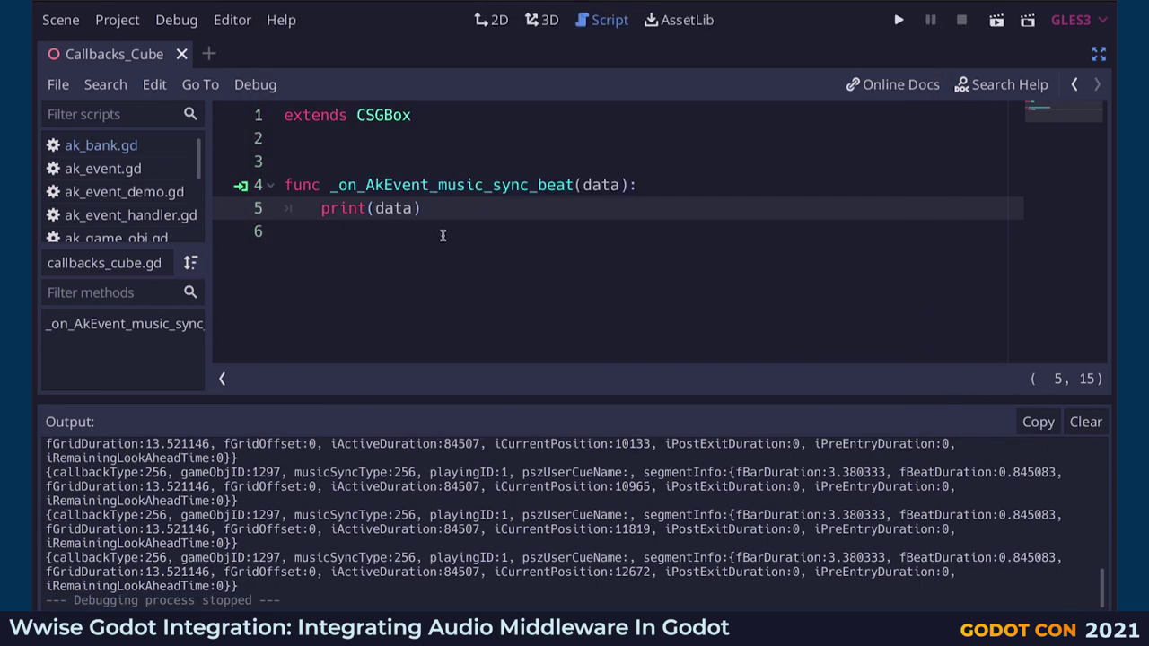
- Replace print(data) with randomize() and self.material.set_albedo(Color(rand_range...)), then play the scene
{"action": "left_click_drag", "start_coordinate": [418, 208], "coordinate": [322, 209]}
{"action": "key", "text": "BackSpace"}
{"action": "type", "text": "randomize()"}
{"action": "key", "text": "Return"}
{"action": "type", "text": "self.material.set_albedo("}
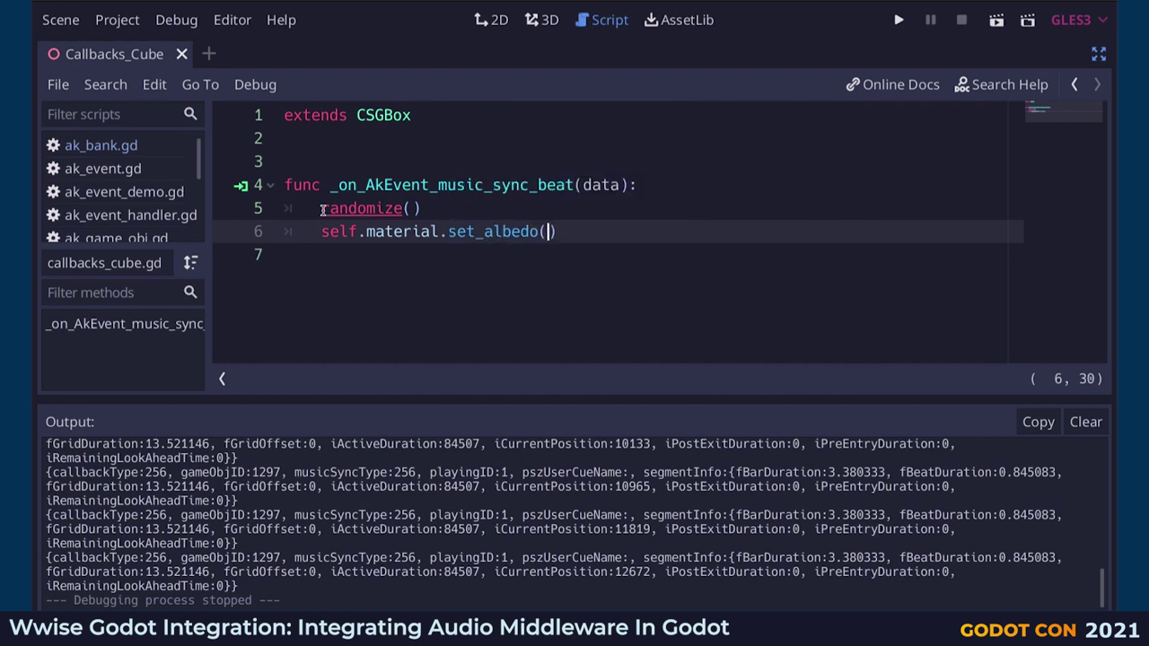
{"action": "type", "text": "Color(rand_range(0.0, 1.0), rand_range(0.0, 1.0), rand_range(0.0, 1.0))"}
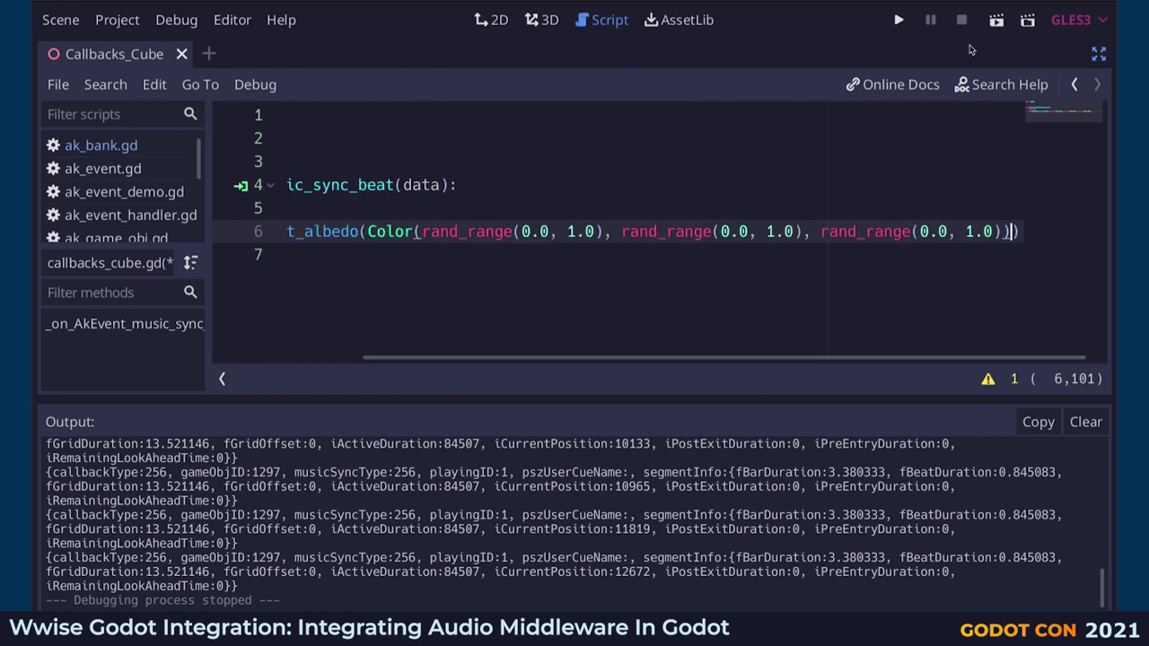
{"action": "left_click", "coordinate": [997, 21]}
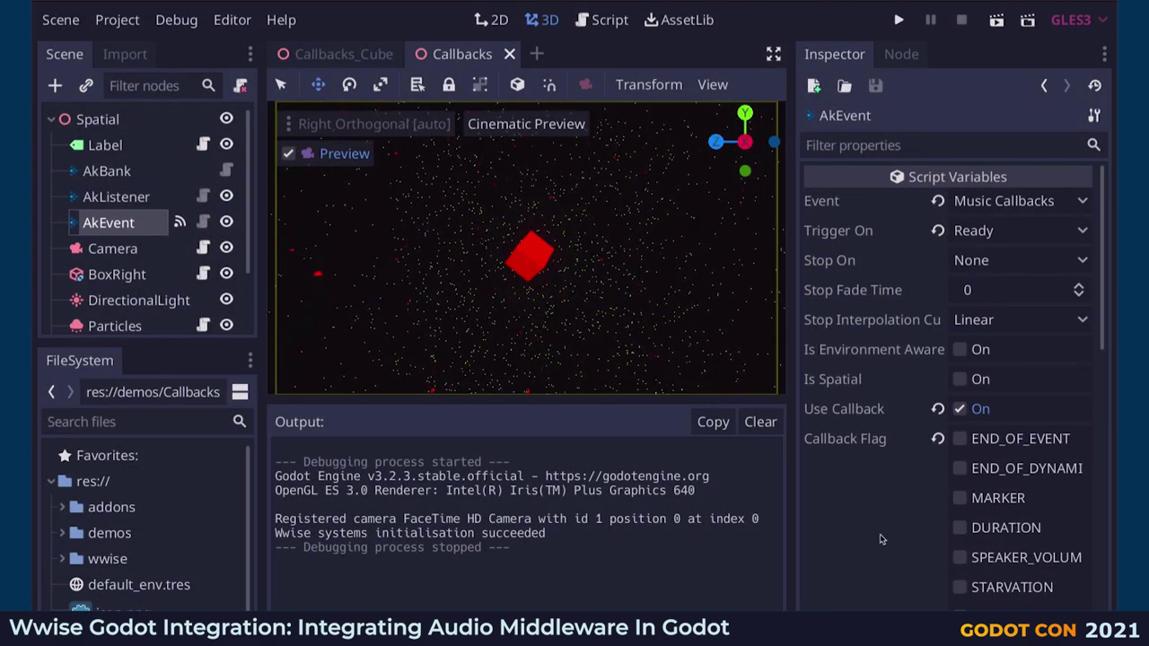
- Re-enable AkEvent's MUSIC_SYNC_USER_CUE callback flag
{"action": "scroll", "coordinate": [887, 537], "scroll_direction": "down", "scroll_amount": 10}
{"action": "scroll", "coordinate": [887, 537], "scroll_direction": "up", "scroll_amount": 1}
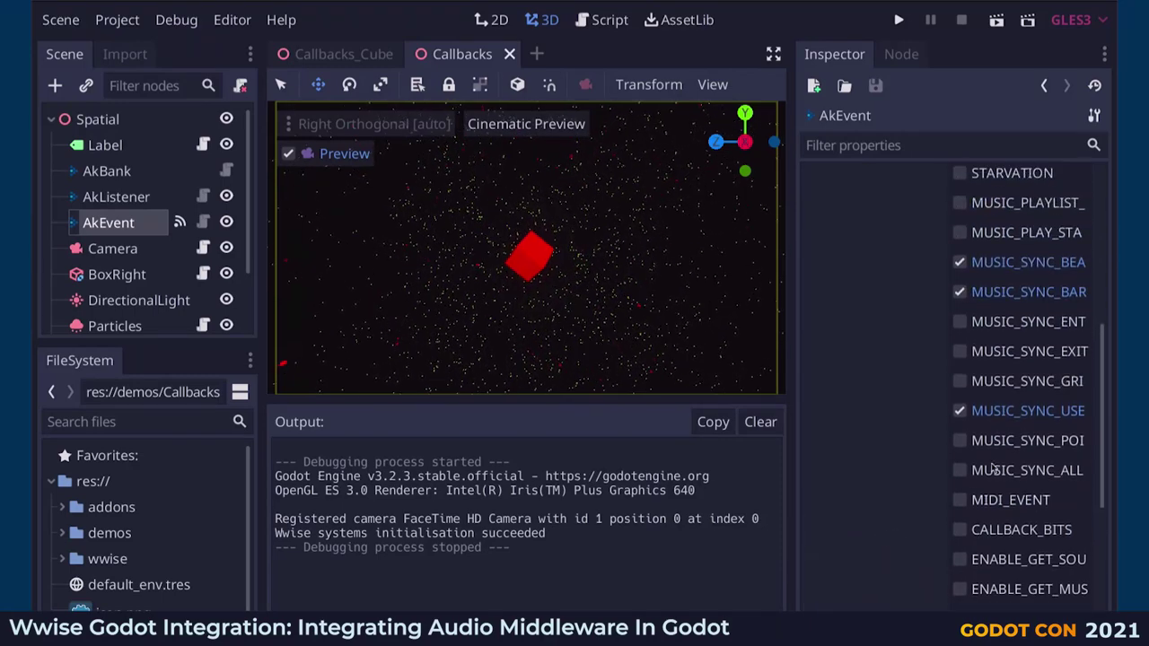
{"action": "left_click", "coordinate": [1039, 418]}
{"action": "left_click", "coordinate": [1039, 419]}
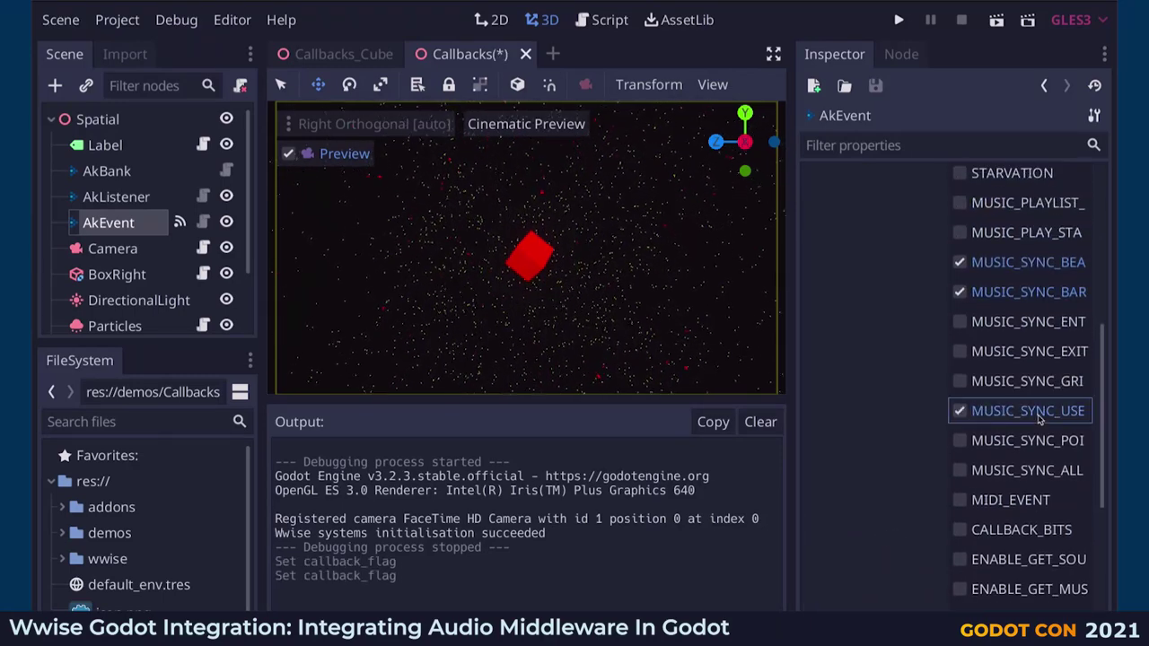
- Connect the music_sync_user_cue signal to a new handler on the Label
{"action": "left_click", "coordinate": [901, 56]}
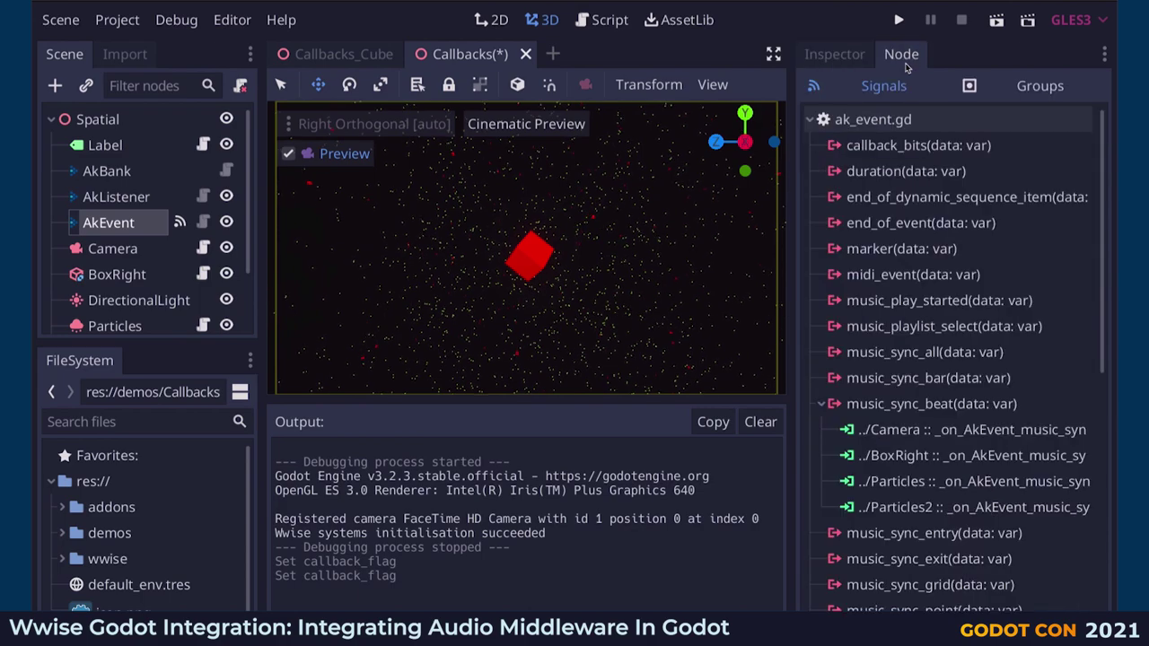
{"action": "scroll", "coordinate": [979, 404], "scroll_direction": "down", "scroll_amount": 3}
{"action": "double_click", "coordinate": [952, 386]}
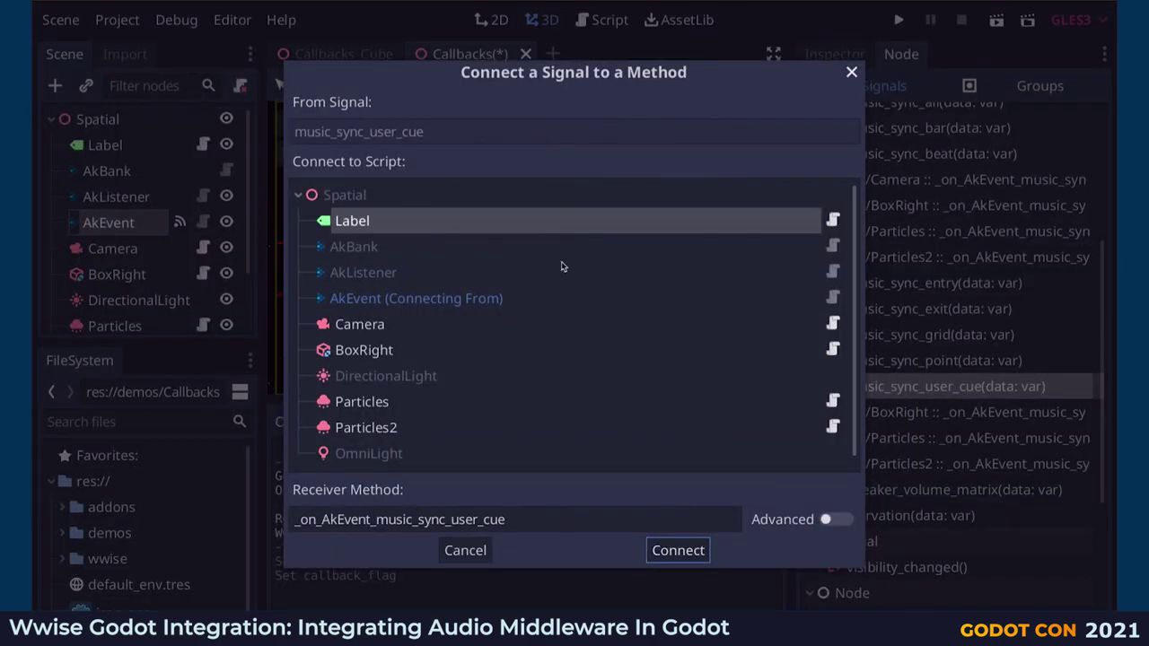
{"action": "double_click", "coordinate": [623, 222]}
- Make the Label handler print the cue data and play the scene
{"action": "left_click", "coordinate": [882, 54]}
{"action": "left_click_drag", "start_coordinate": [629, 232], "coordinate": [323, 232]}
{"action": "type", "text": "p"}
{"action": "left_click", "coordinate": [995, 20]}
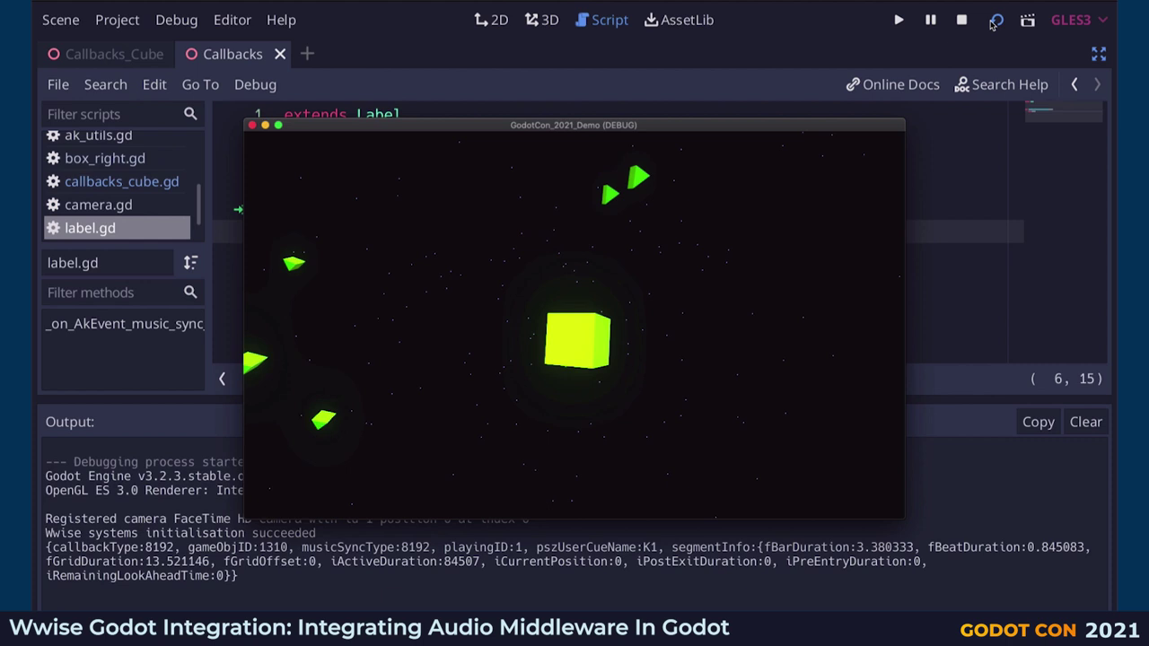
- Start the Label handler with match(data["pszUserCueName"]): and a new indented line
{"action": "left_click_drag", "start_coordinate": [638, 131], "coordinate": [665, 39]}
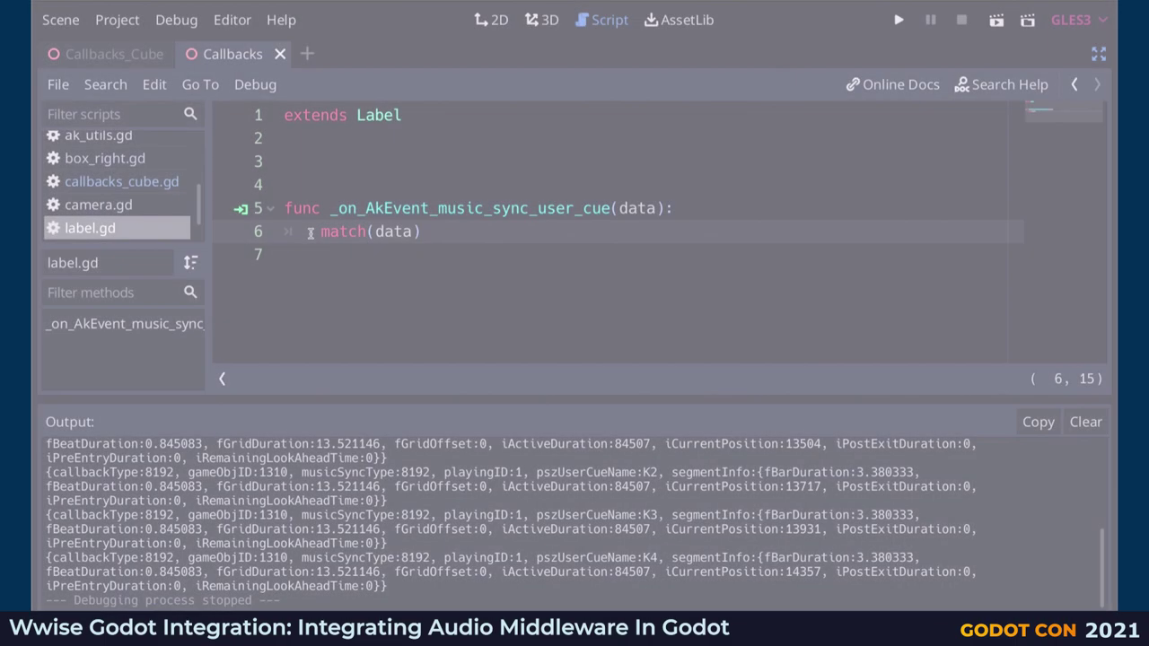
{"action": "type", "text": "["}
{"action": "type", "text": ":"}
{"action": "key", "text": "Return"}
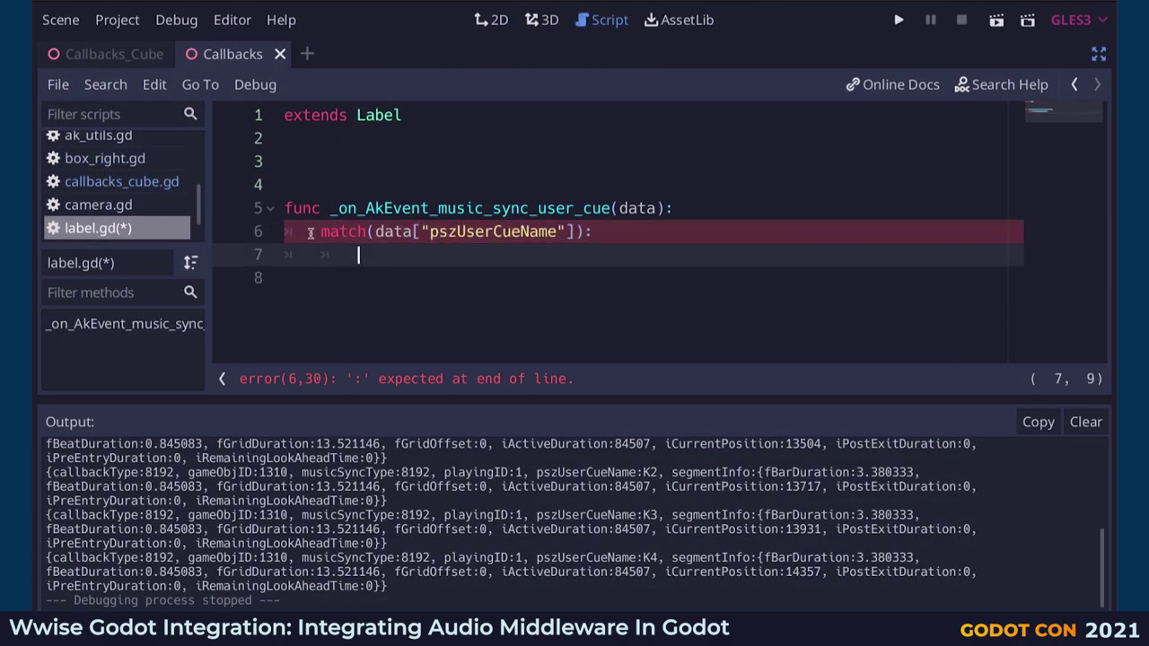